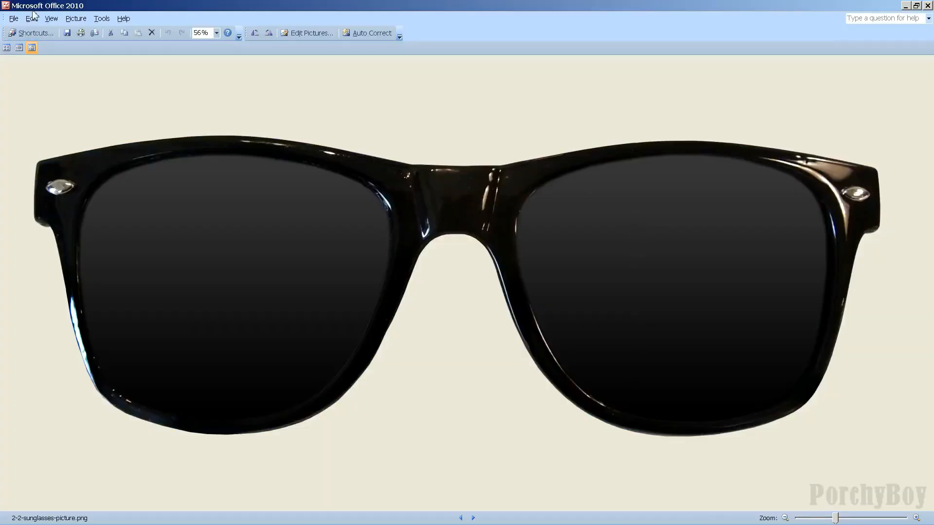
Close the sunglasses picture, view smiley.jpg from the temp folder in Microsoft Office 2010 and close that viewer
left_click(928, 5)
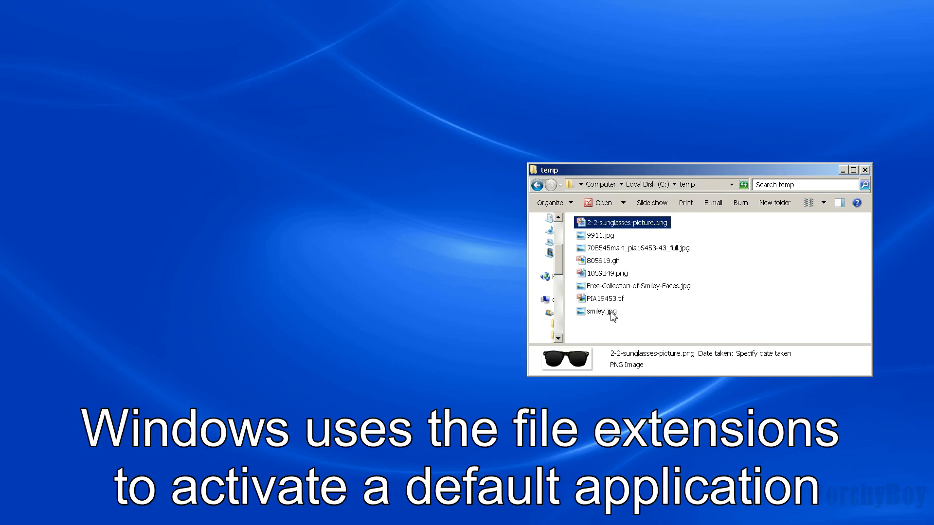
left_click(612, 316)
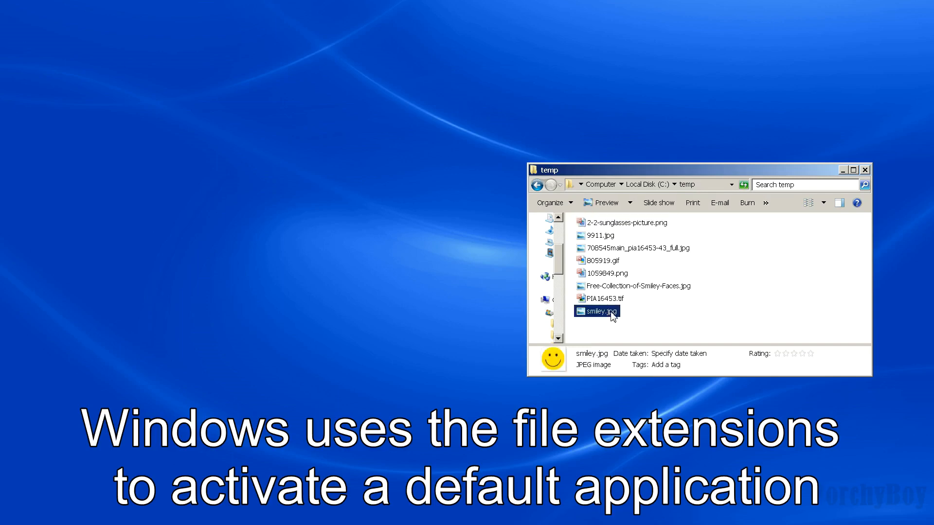
right_click(613, 316)
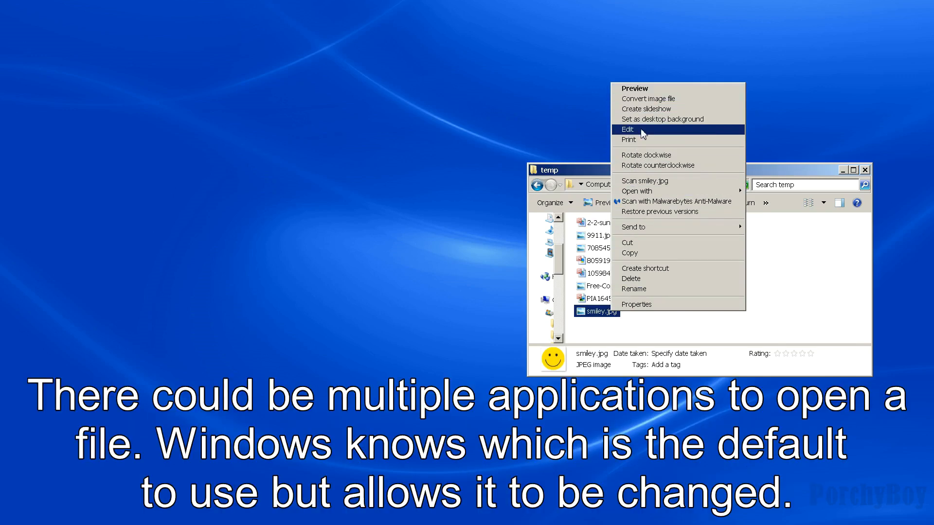
mouse_move(640, 195)
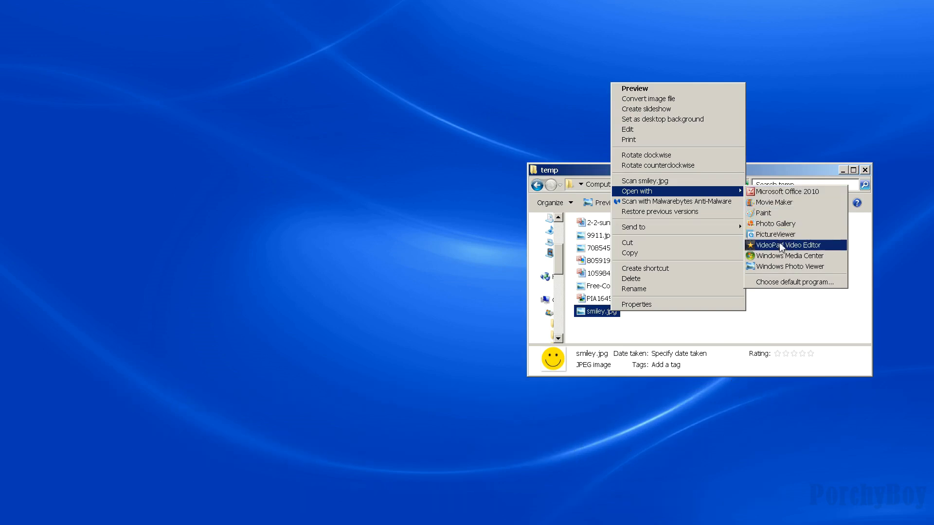
left_click(806, 194)
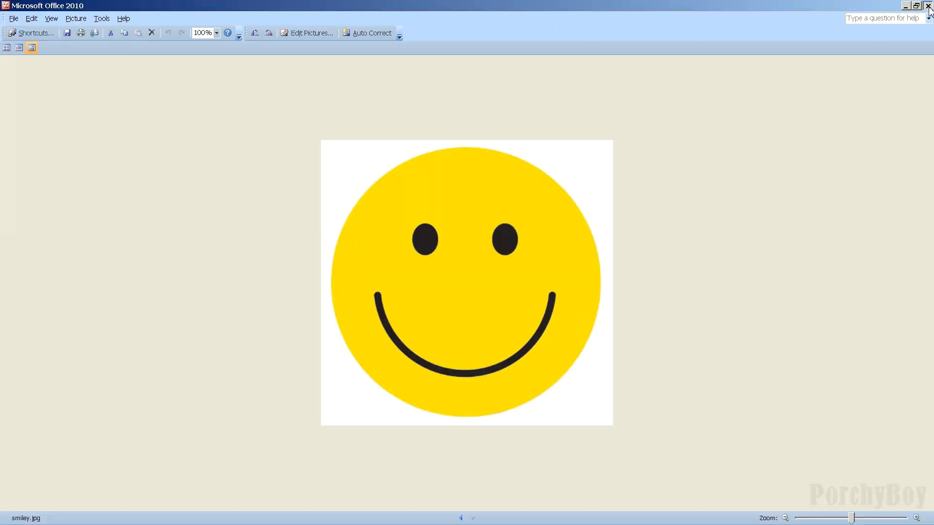
left_click(928, 6)
View smiley.jpg in Photo Gallery instead and close the picture
right_click(605, 316)
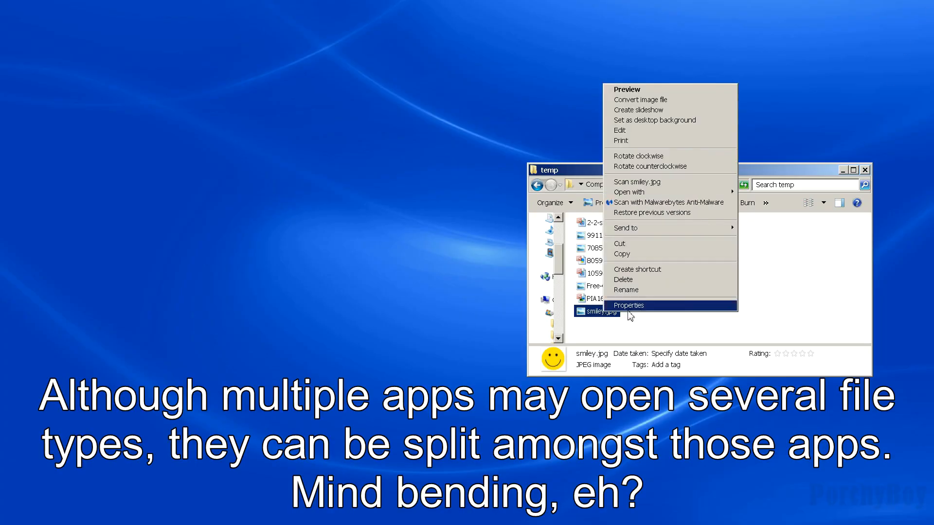
mouse_move(710, 192)
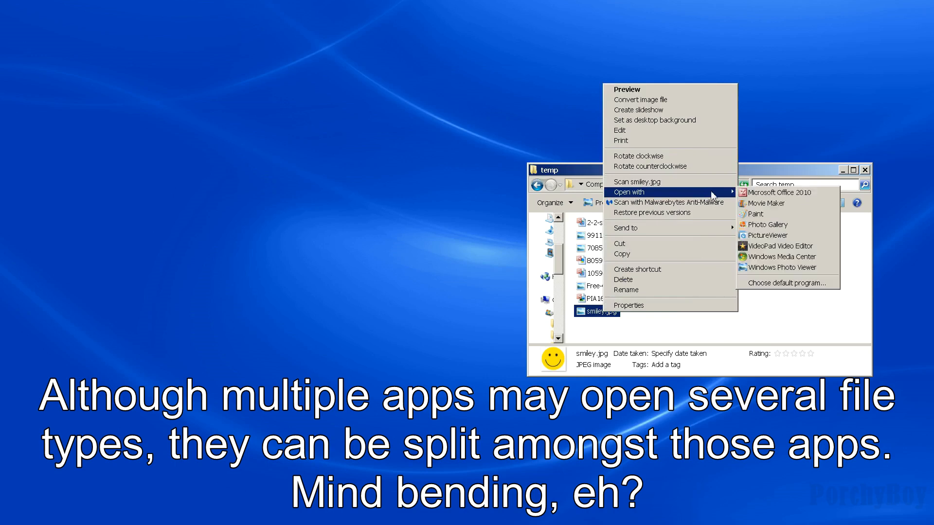
left_click(770, 225)
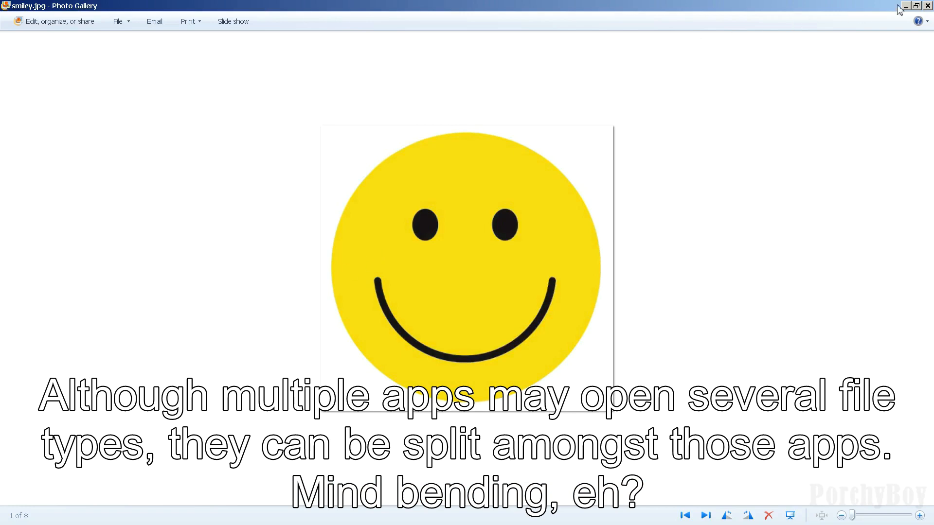
left_click(928, 6)
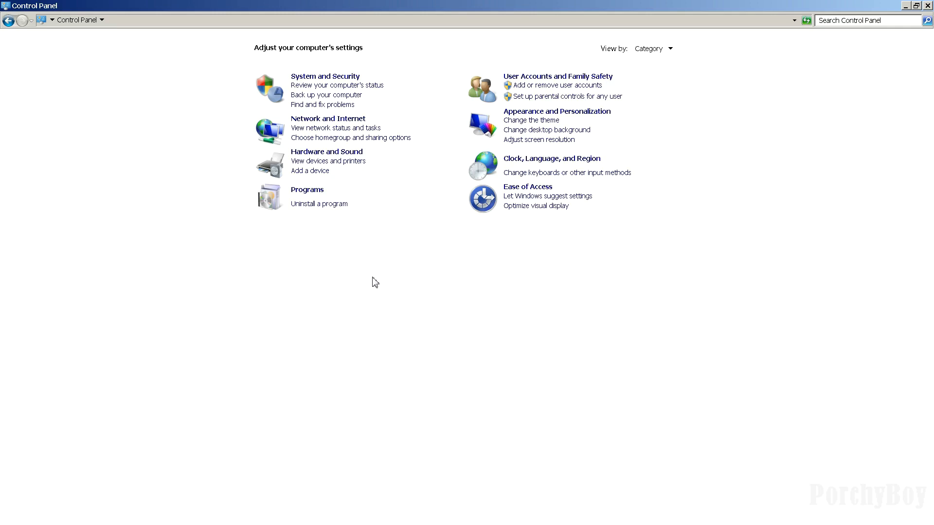
Switch the Control Panel to the large icons view and open the Default Programs settings
left_click(308, 190)
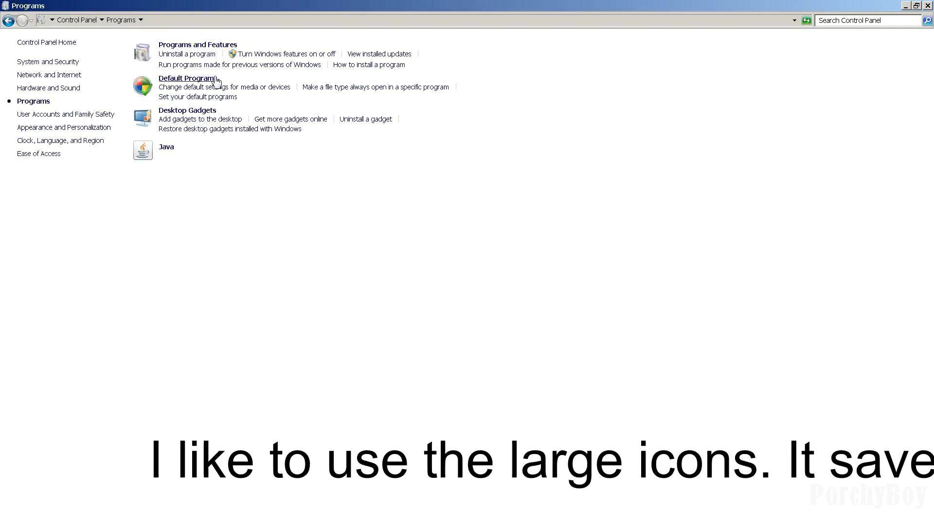
left_click(10, 22)
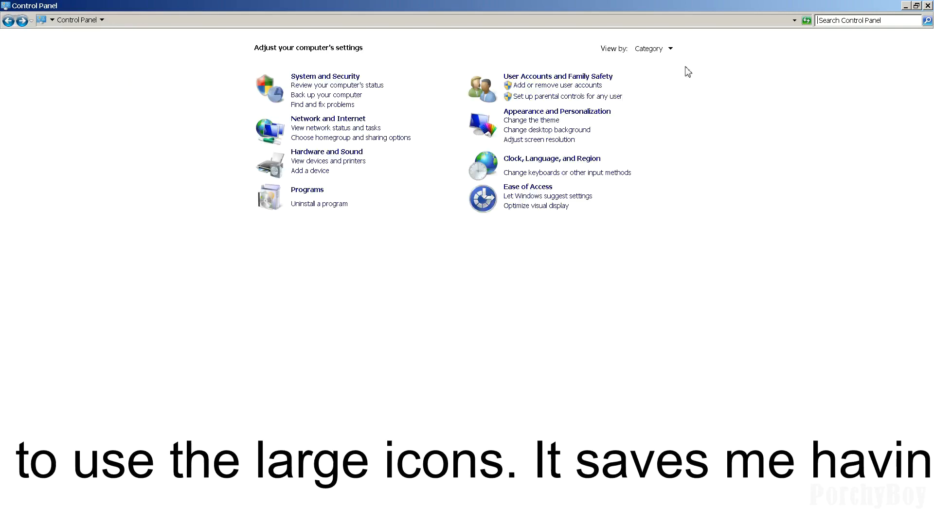
left_click(657, 48)
left_click(662, 77)
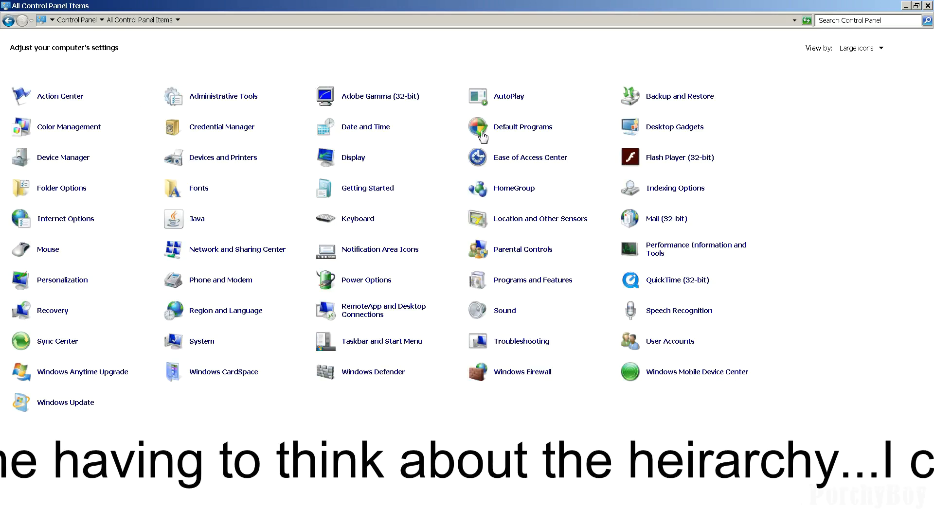
left_click(510, 127)
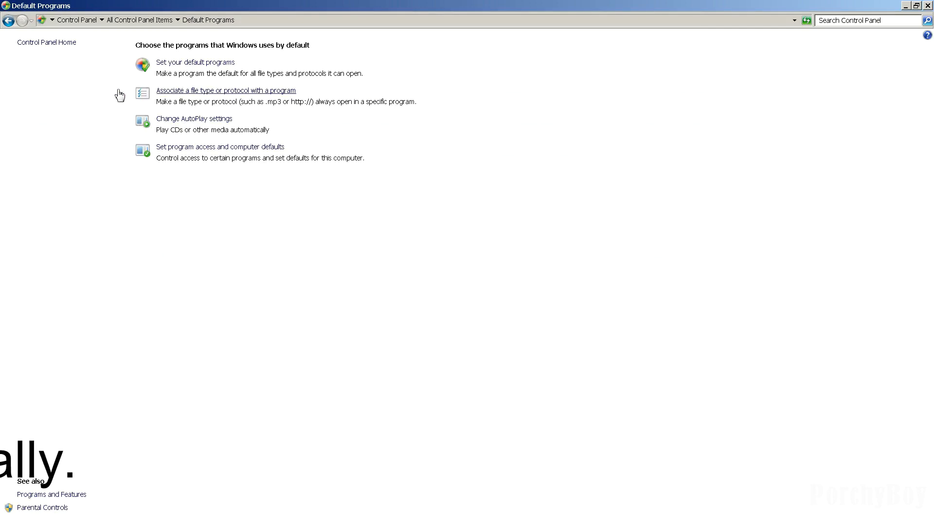
Examine the AutoPlay actions offered for an audio CD and leave the AutoPlay settings without saving
left_click(192, 121)
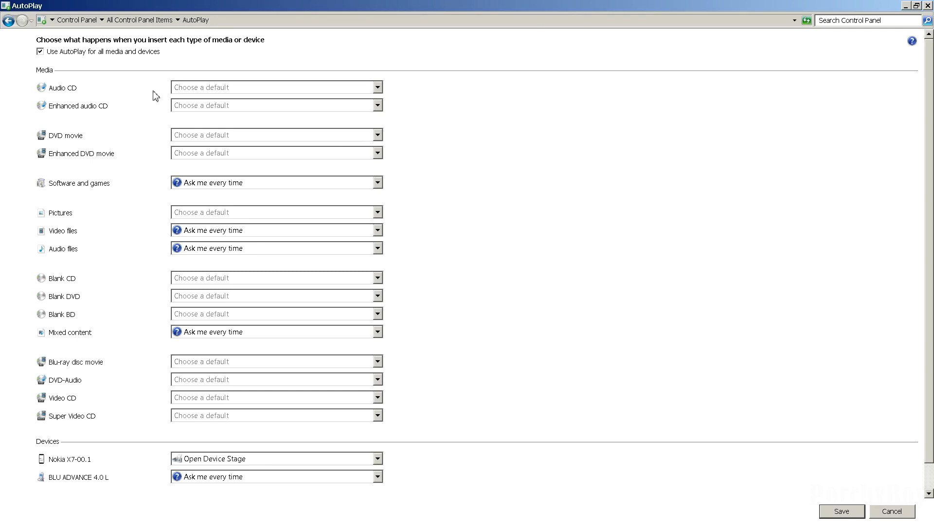
left_click(378, 88)
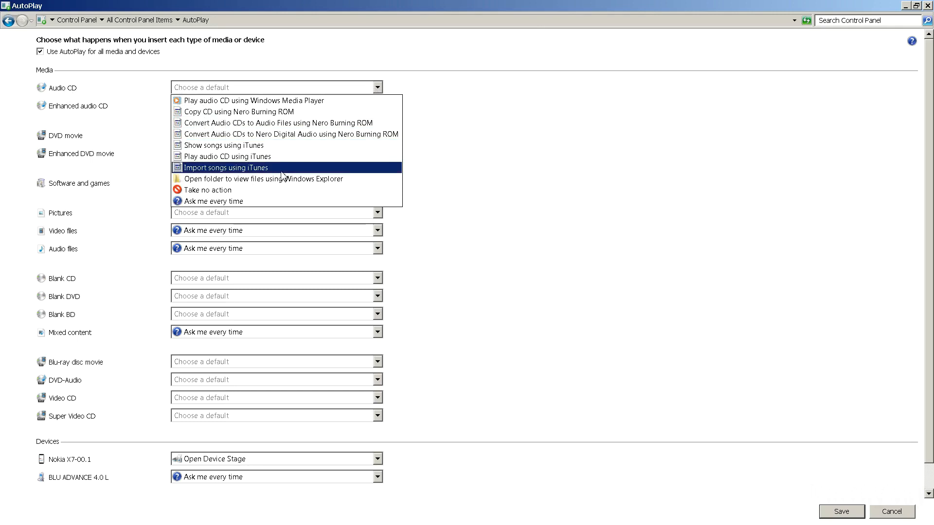
left_click(458, 130)
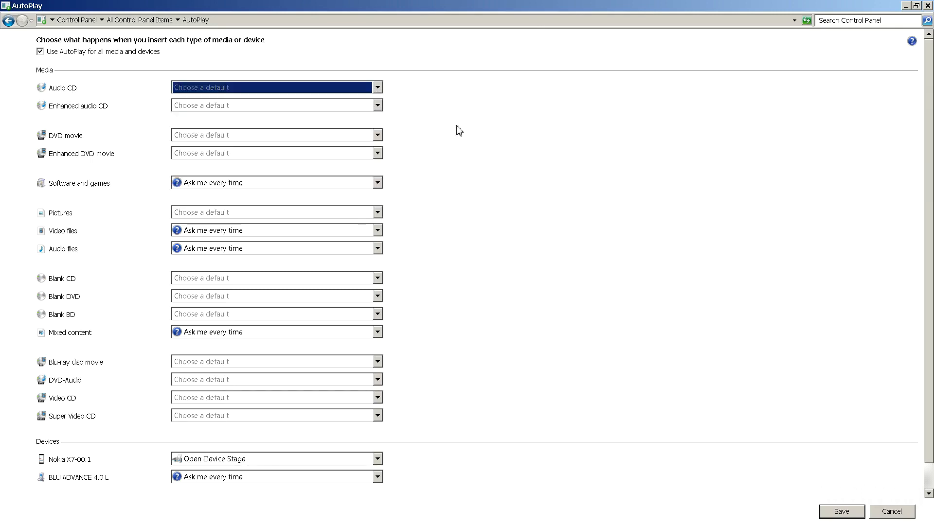
left_click(377, 88)
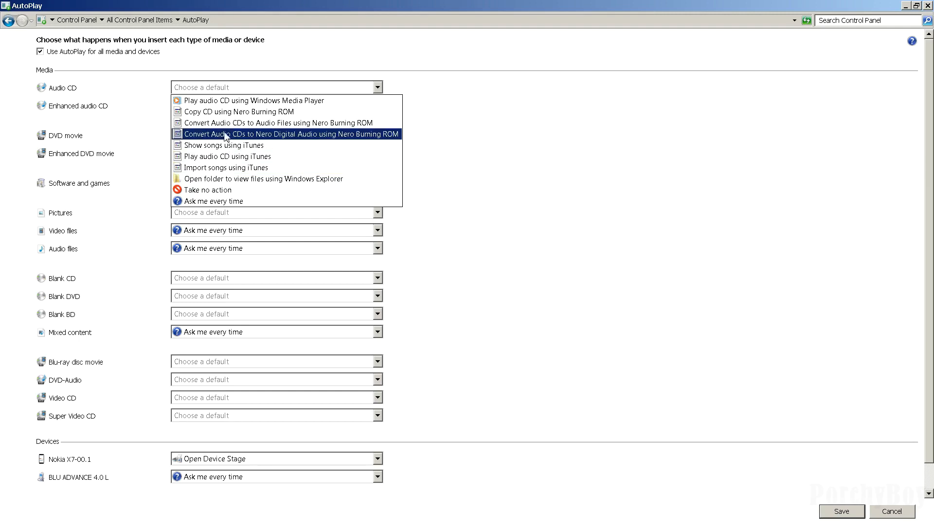
left_click(411, 83)
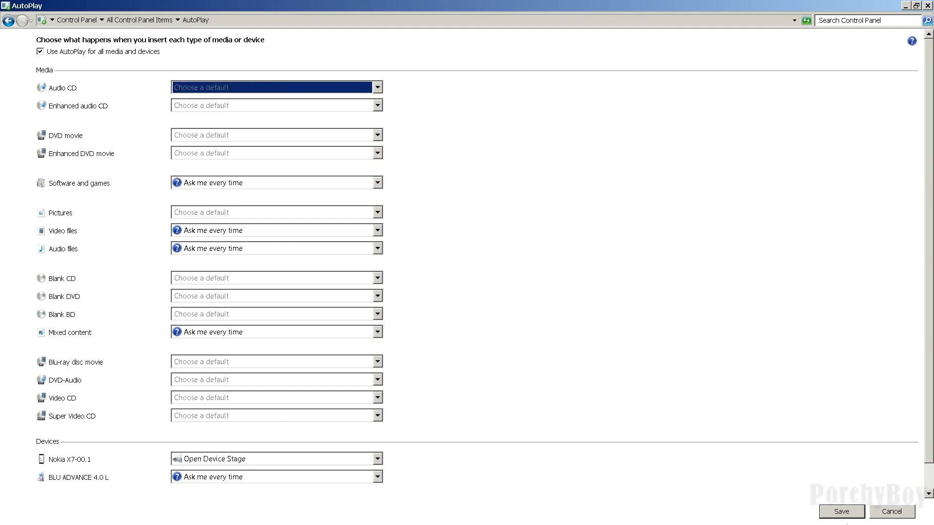
left_click(899, 514)
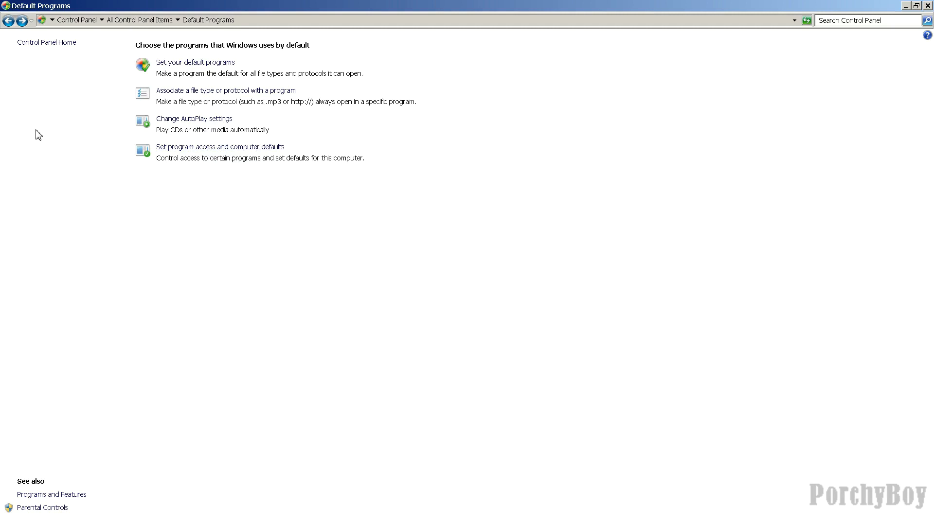
Review which file extensions WordPad can open by default and return to the program list
left_click(183, 65)
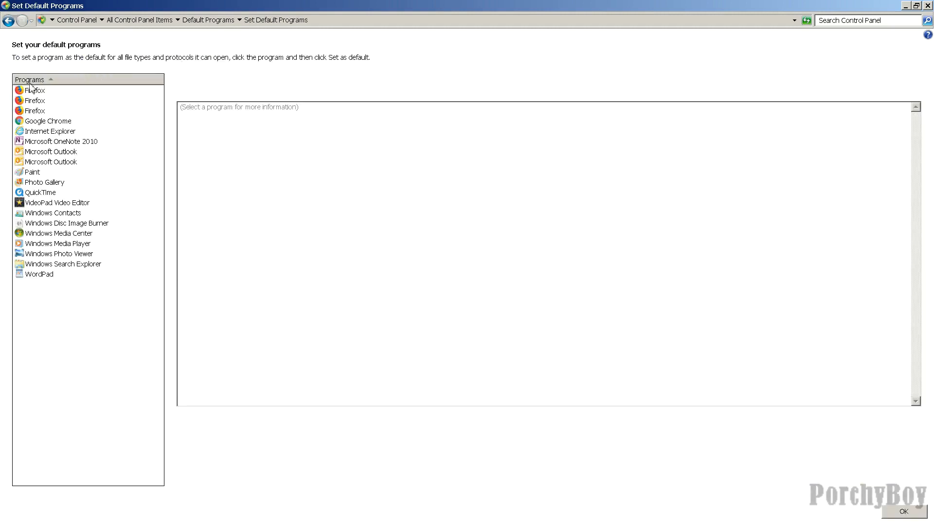
left_click(40, 276)
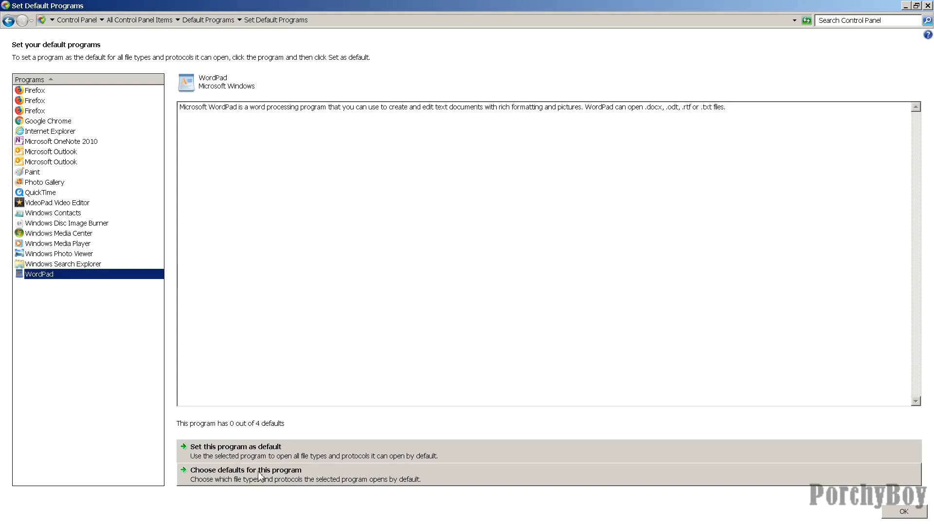
left_click(226, 474)
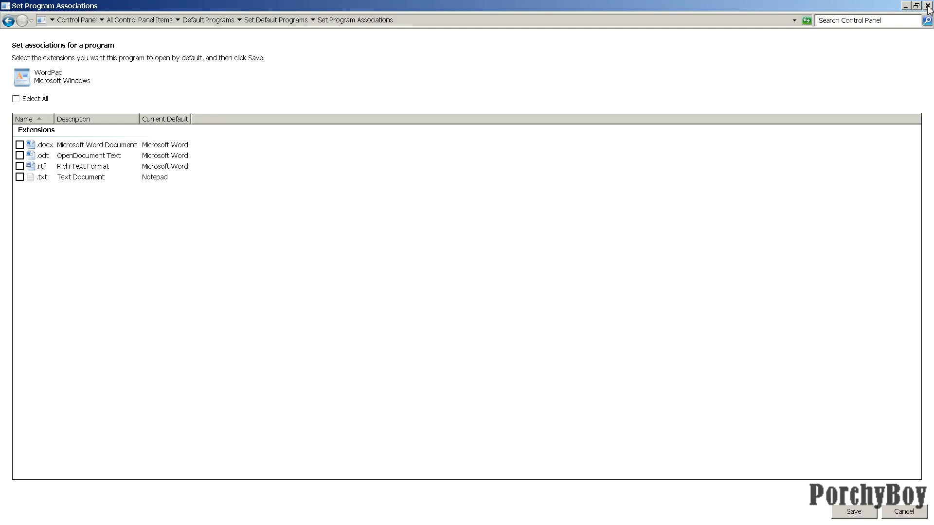
left_click(8, 20)
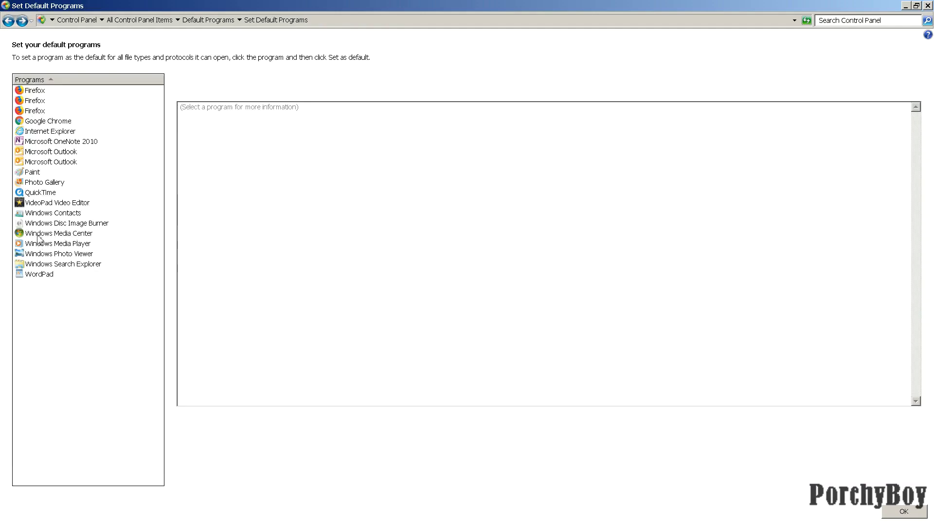
Look through the full list of file extensions available to QuickTime and return to the program list
left_click(36, 193)
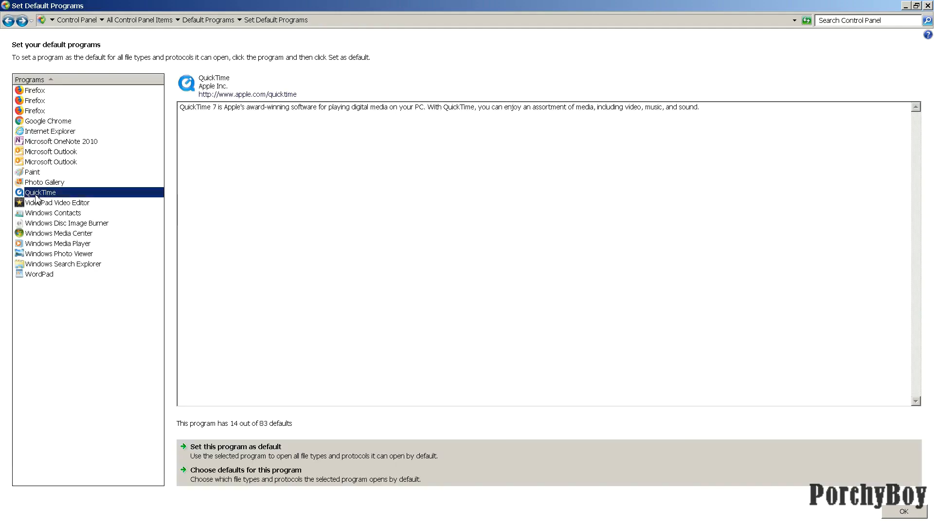
left_click(212, 474)
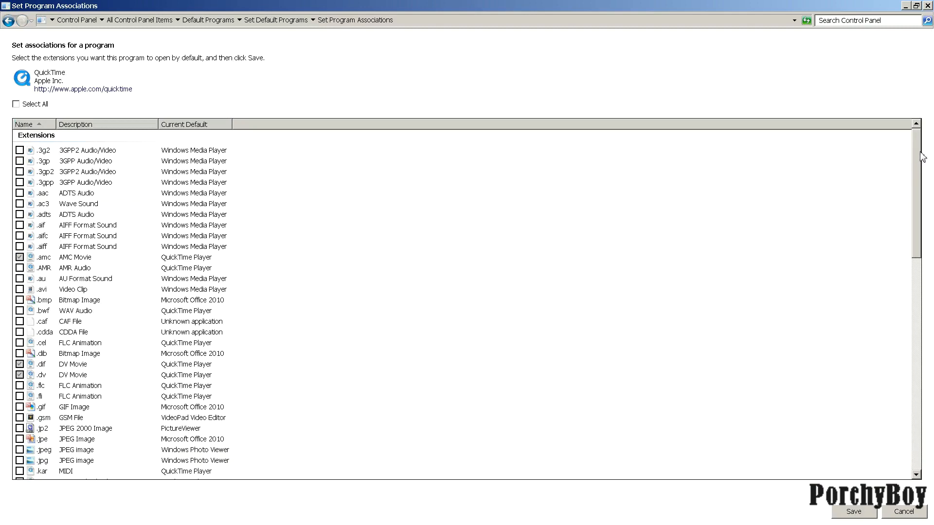
left_click_drag(919, 164, 924, 377)
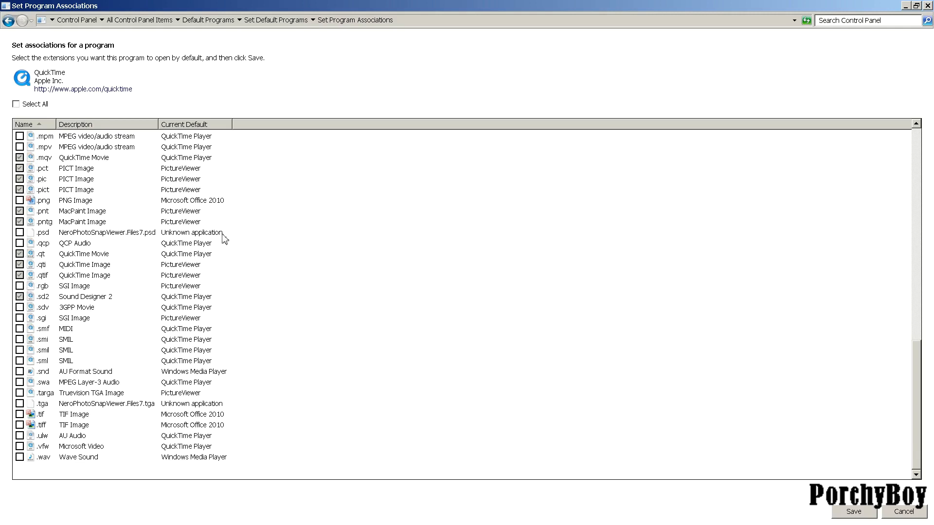
left_click(8, 20)
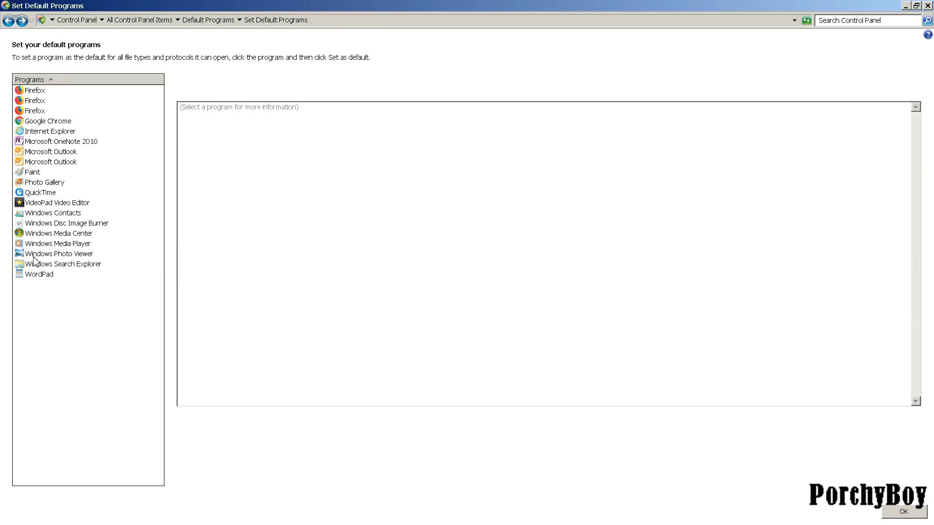
Check the default file associations of Windows Photo Viewer and return to the main Default Programs page
left_click(48, 255)
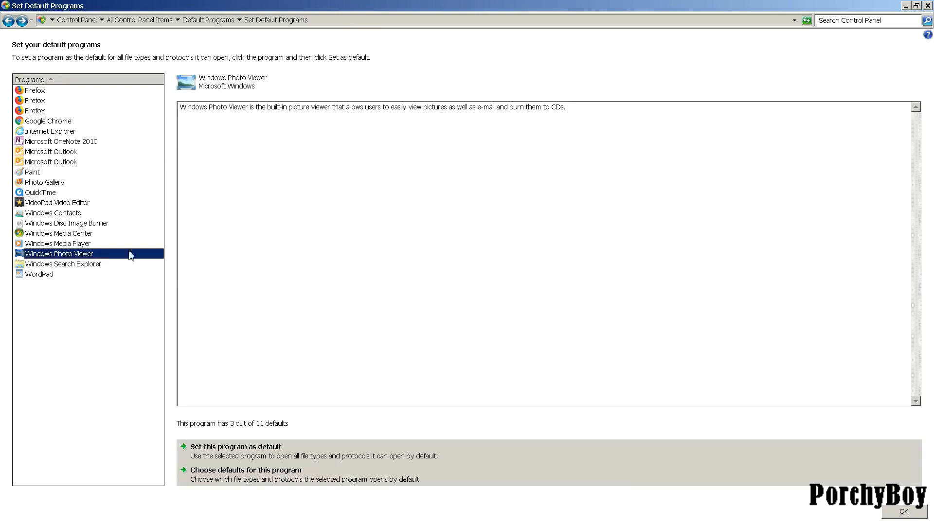
left_click(227, 474)
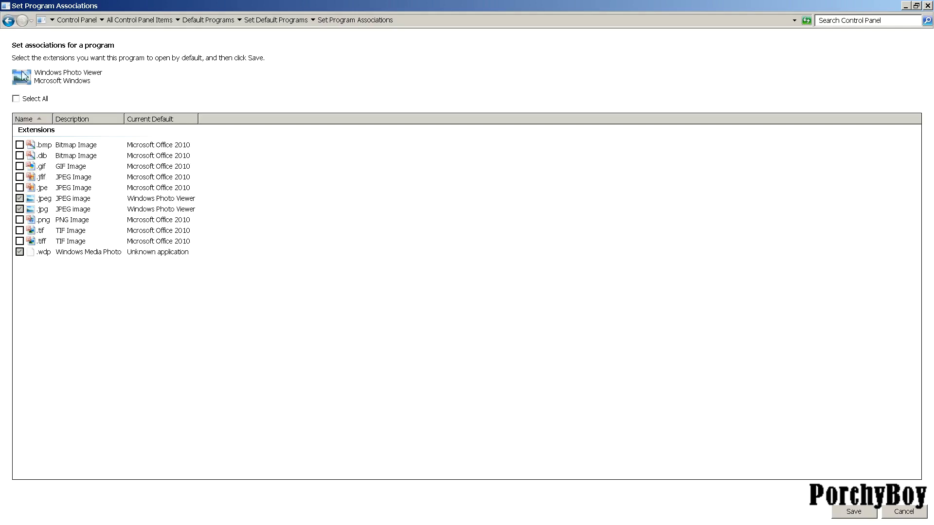
left_click(9, 21)
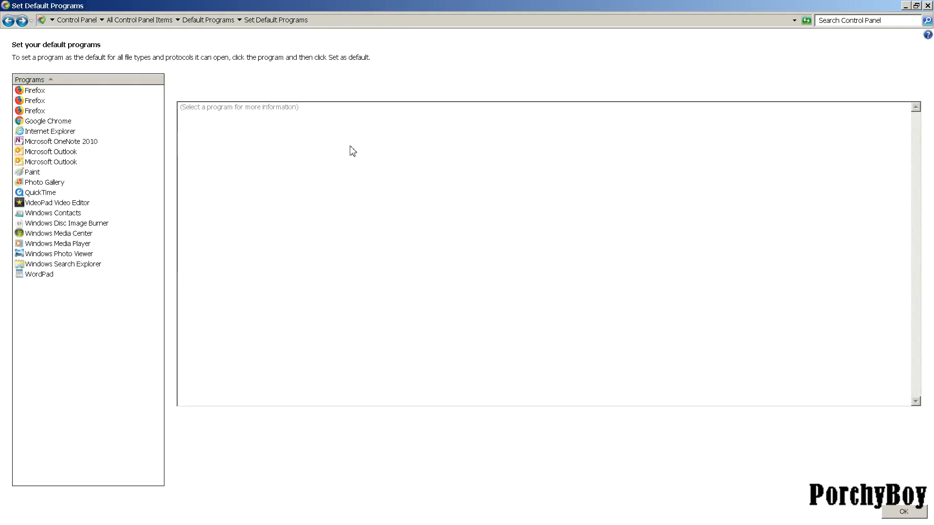
left_click(8, 22)
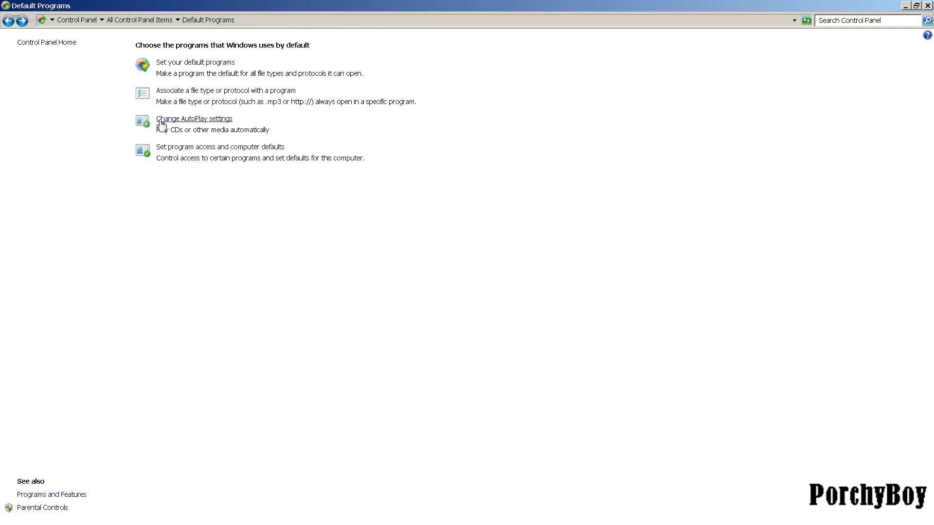
Open the list associating file types with programs, select the .3gp extension and browse the list sorted by current default program
left_click(217, 92)
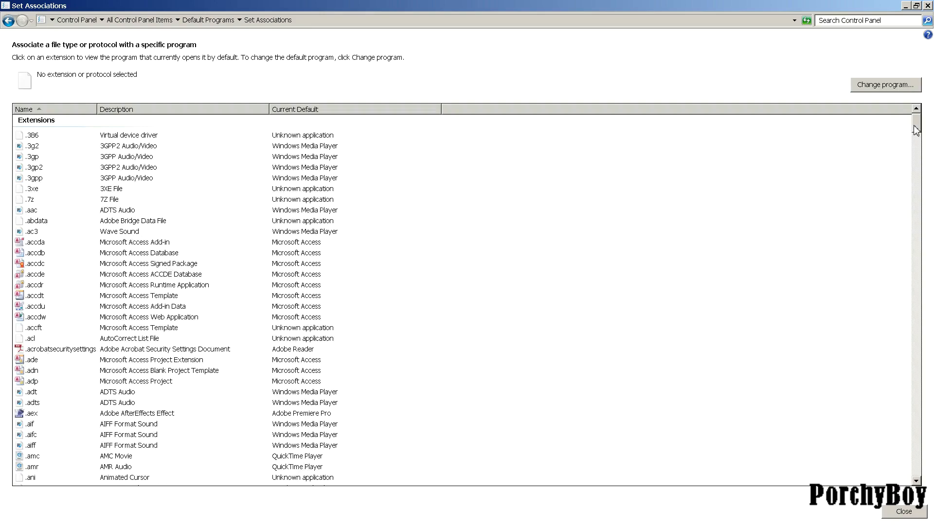
mouse_move(917, 129)
left_mouse_down()
mouse_move(920, 263)
mouse_move(913, 117)
left_mouse_up()
left_click(28, 158)
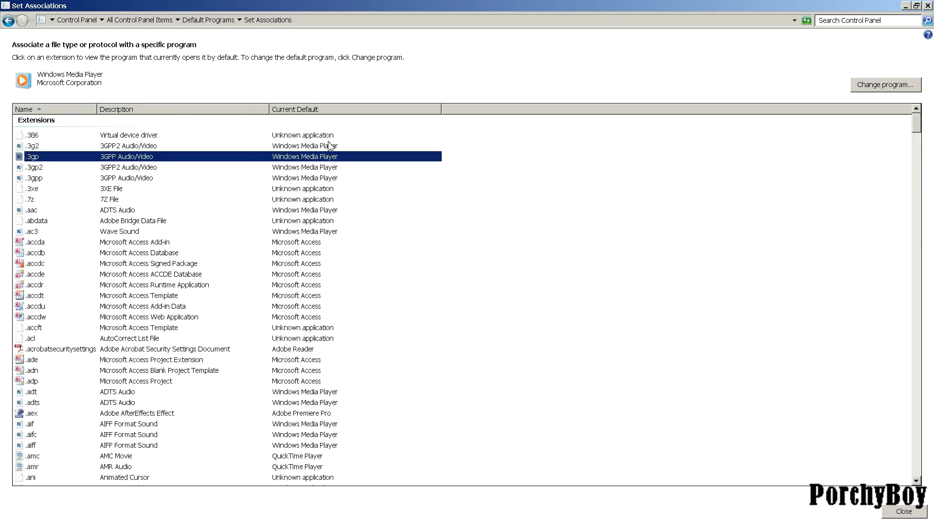
left_click(318, 111)
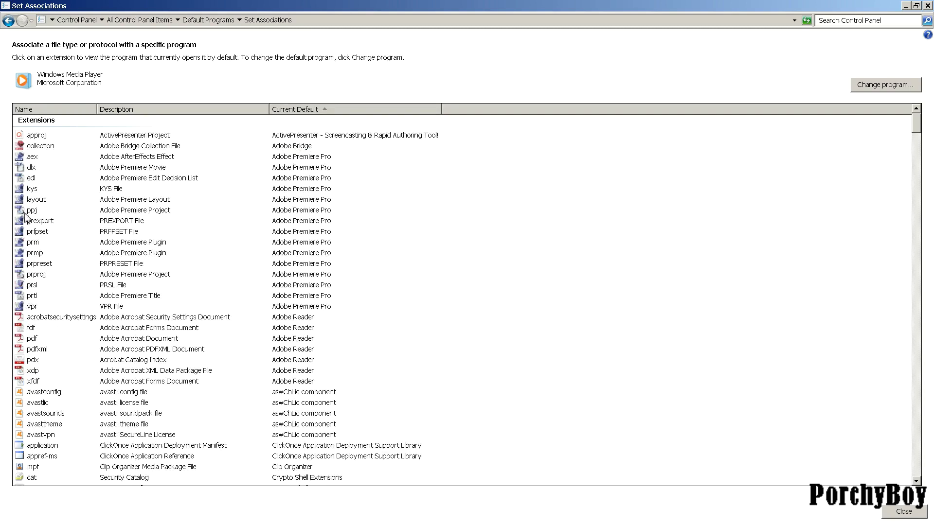
left_click_drag(918, 130, 920, 183)
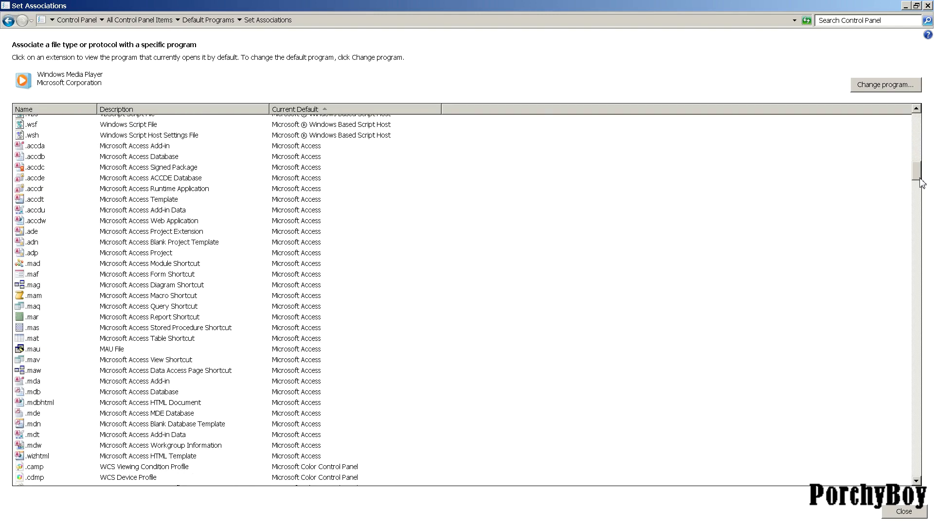
Examine which programs open the listed file types, selecting .pls and .wave and continuing down to the Windows Media Player entries
left_click_drag(918, 178, 919, 197)
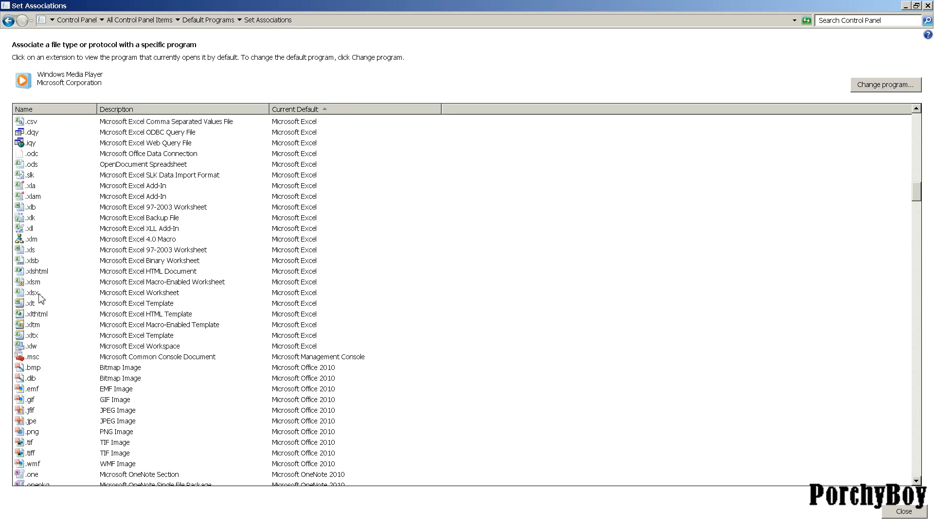
left_click_drag(920, 199, 921, 250)
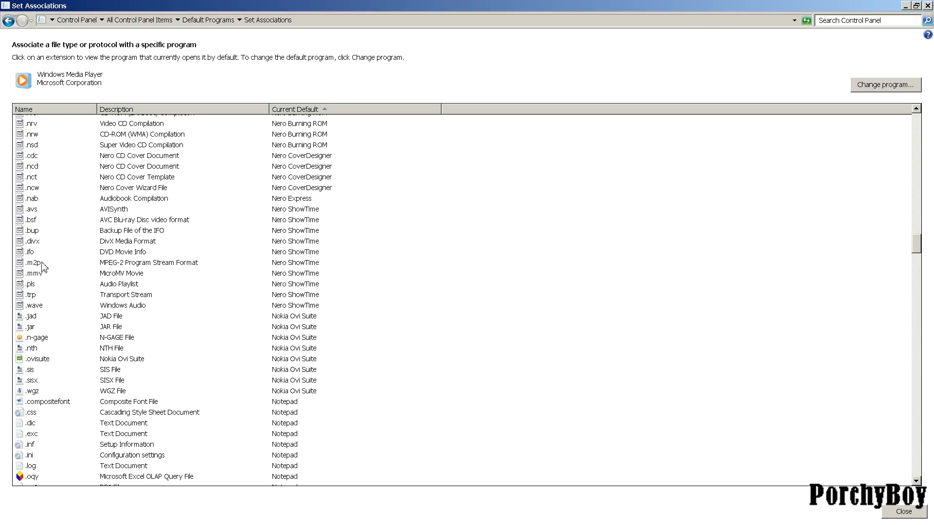
left_click(19, 284)
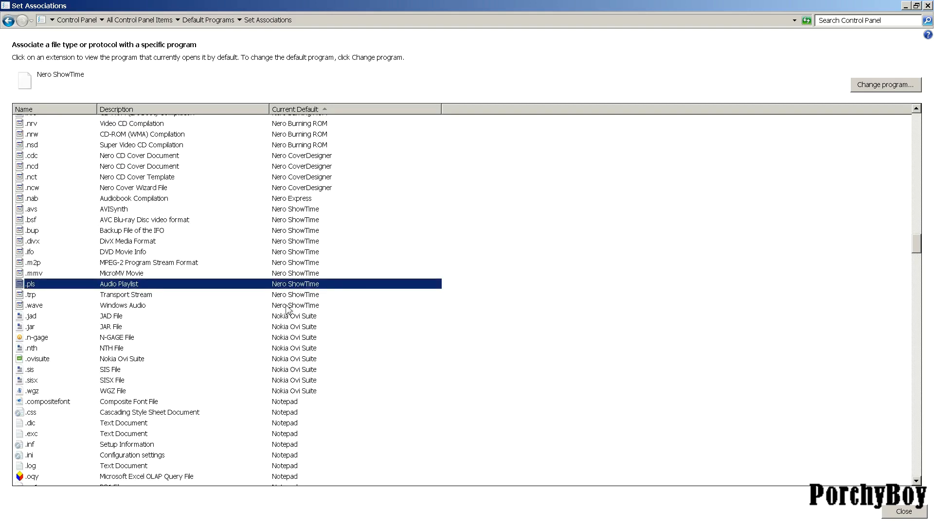
left_click(26, 306)
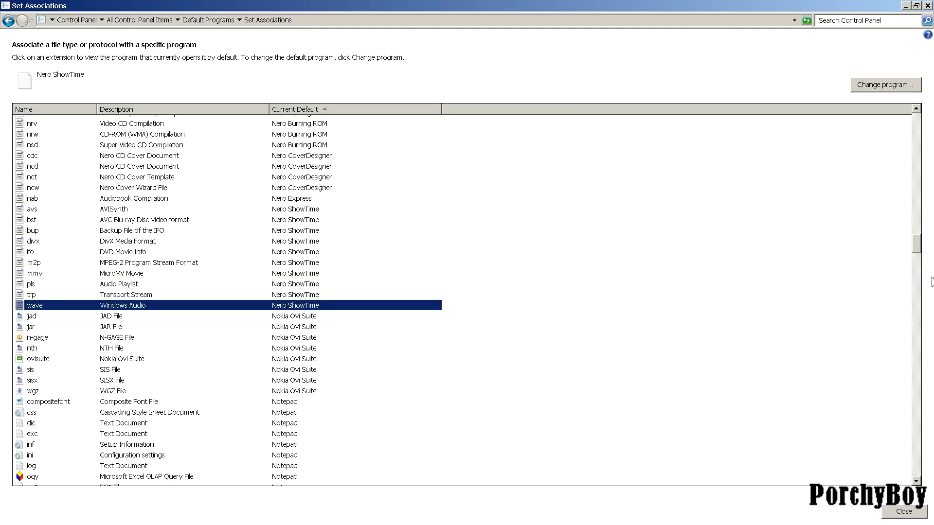
left_click_drag(916, 248, 915, 258)
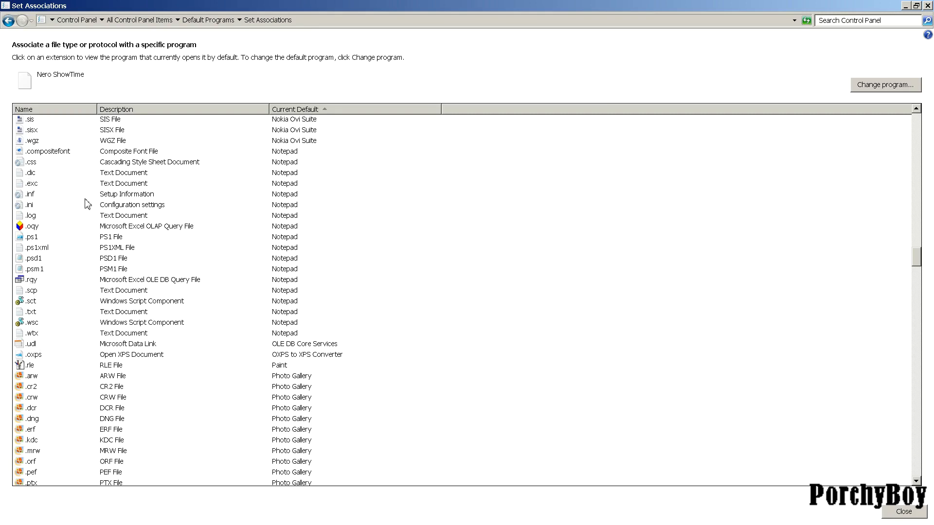
left_click_drag(920, 256, 922, 293)
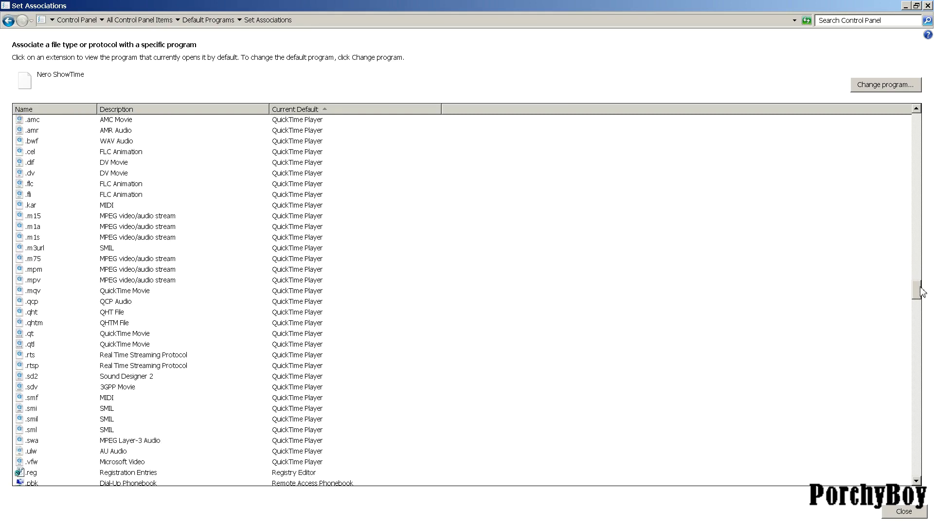
left_click_drag(922, 292, 922, 335)
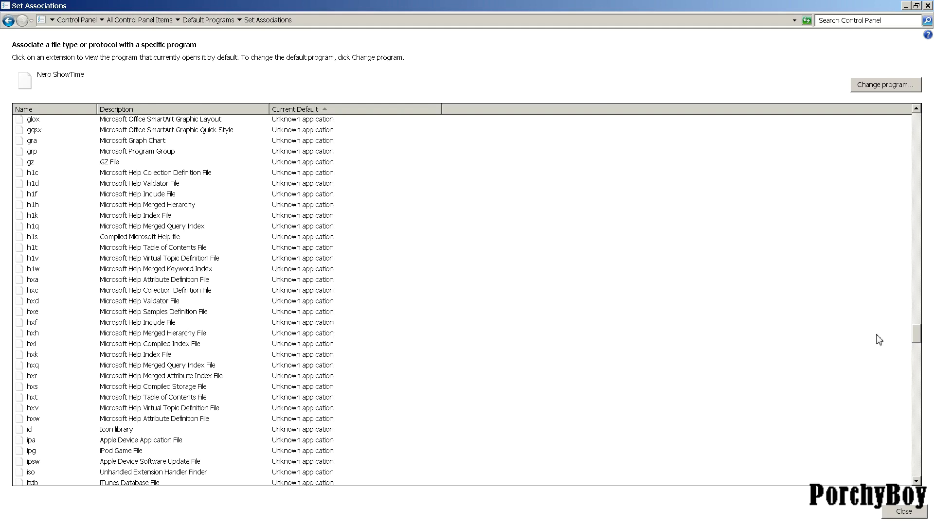
left_click_drag(918, 335, 930, 419)
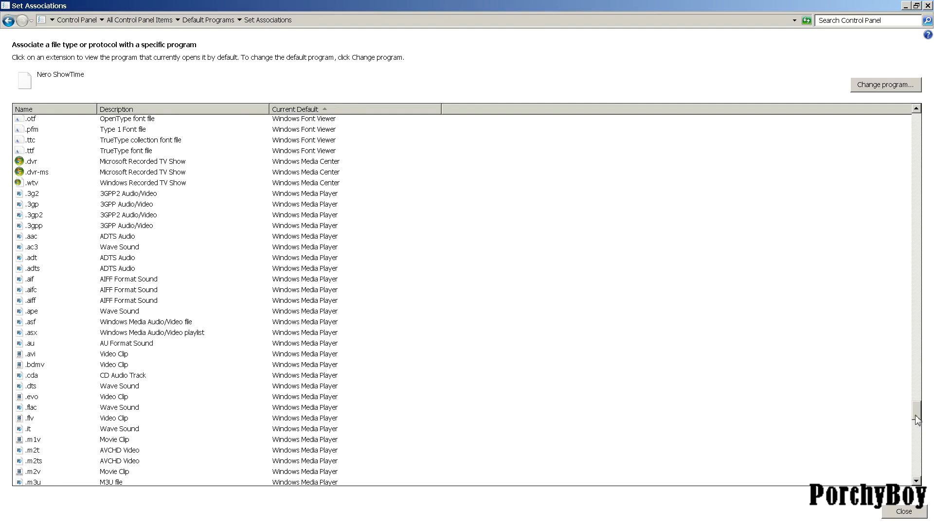
left_click_drag(917, 419, 918, 423)
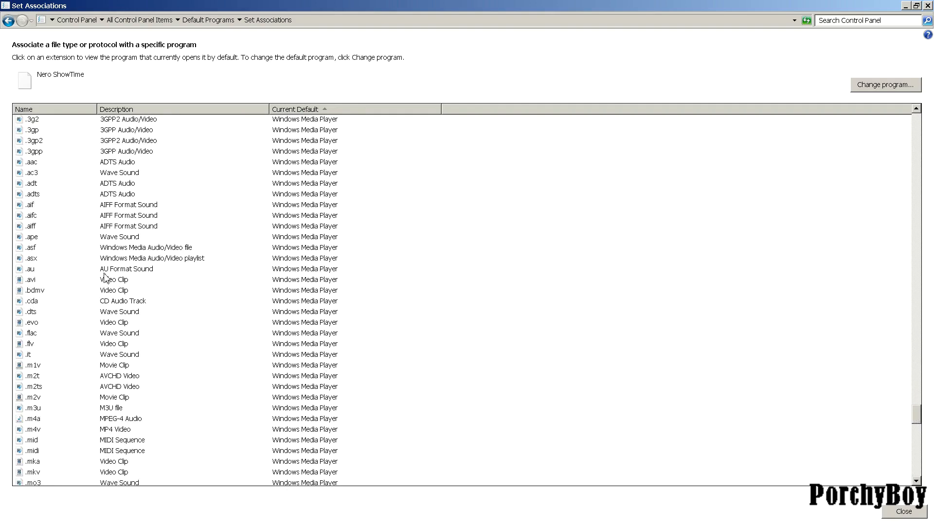
Look through the recommended and other programs offered for .aiff files, select VideoPad Video Editor and cancel without changing the association
left_click(24, 227)
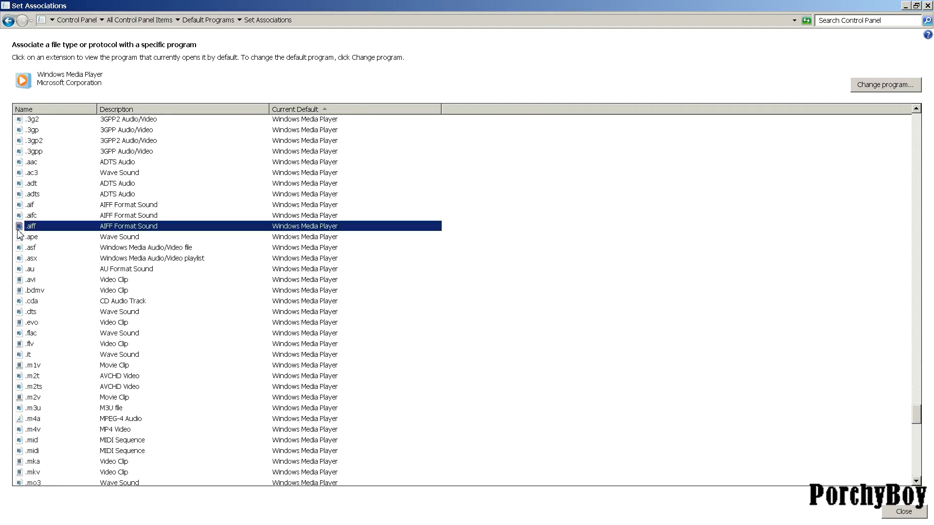
left_click(869, 85)
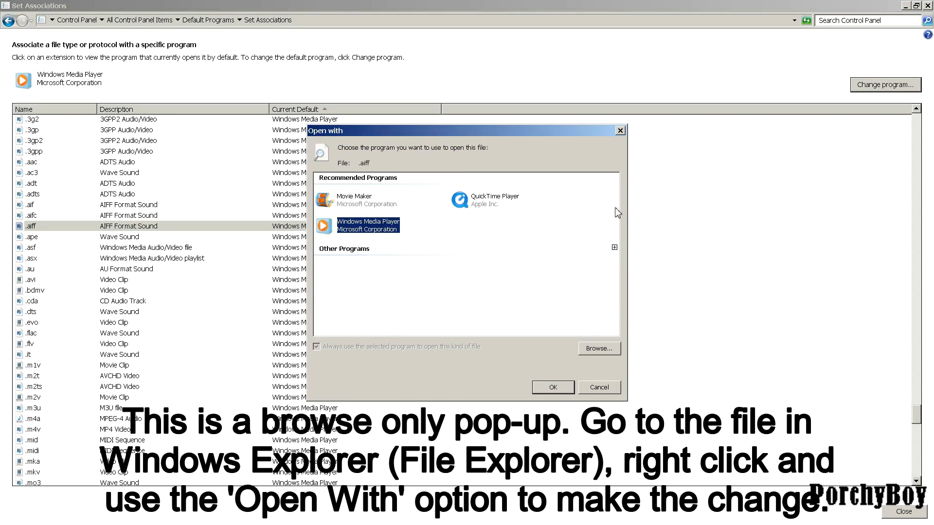
left_click(615, 250)
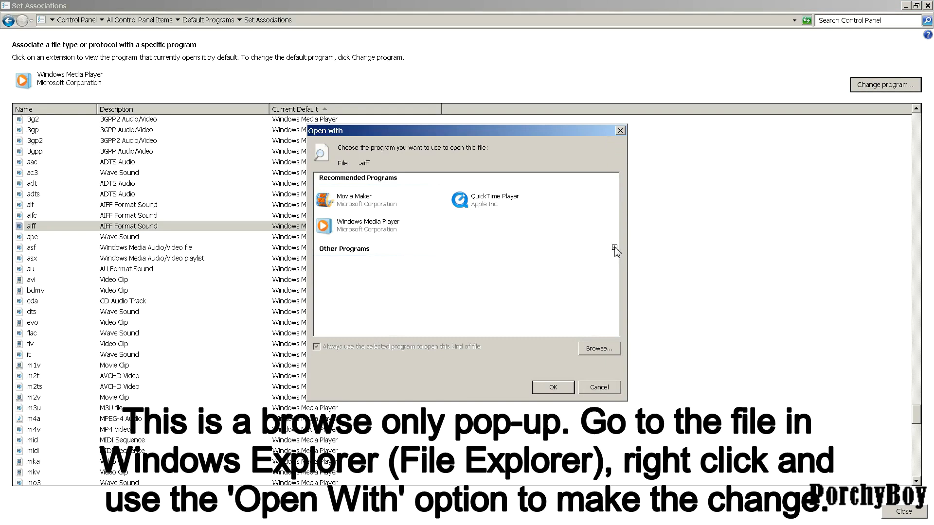
left_click(615, 248)
left_click_drag(615, 250, 615, 286)
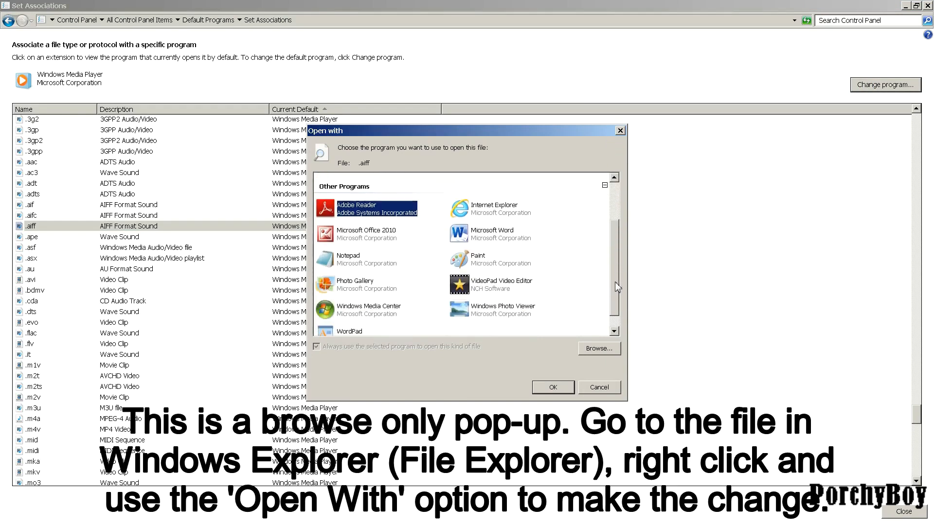
left_click(480, 287)
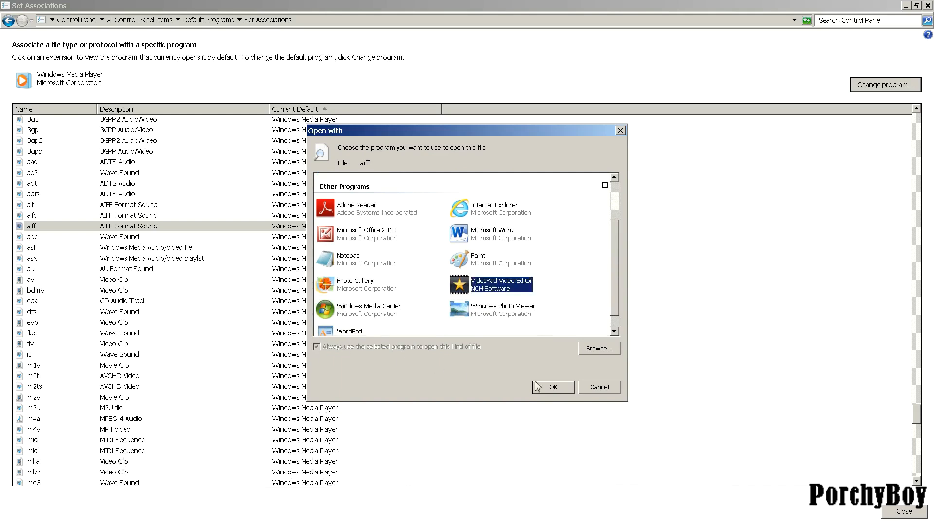
left_click(597, 387)
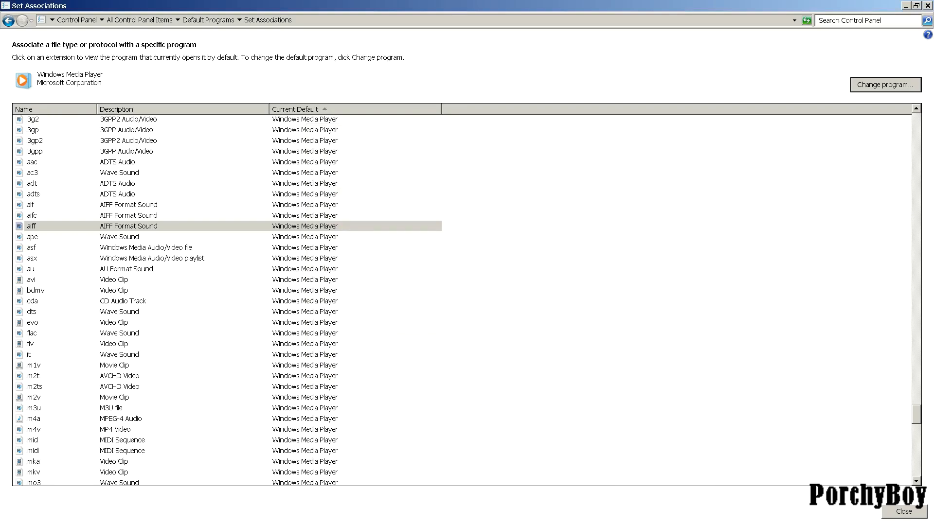
Switch to the temp folder in Windows Explorer and open the default program chooser for smiley.jpg
key("alt+Tab")
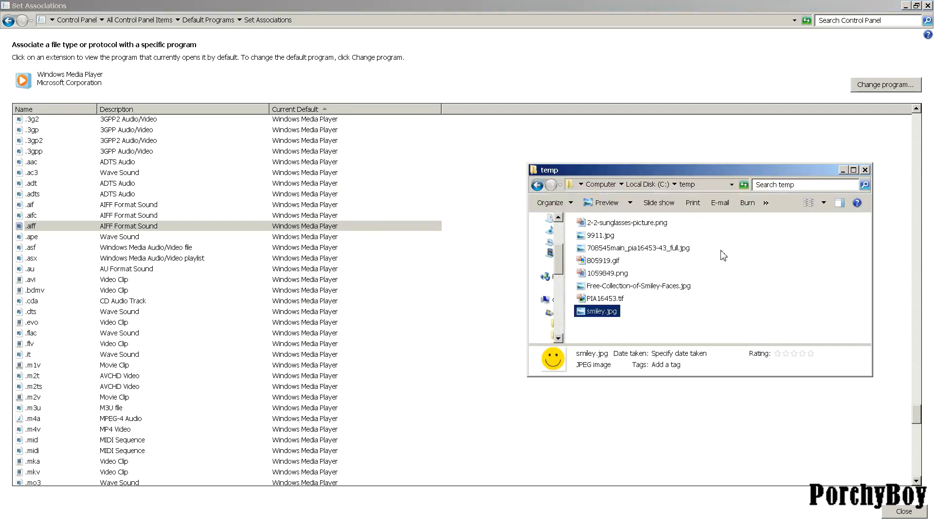
left_click_drag(539, 169, 436, 148)
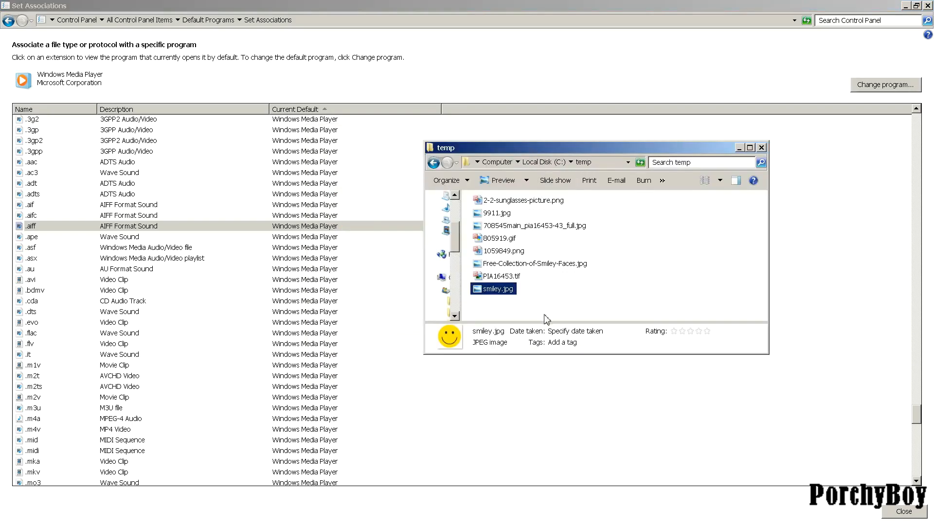
right_click(487, 291)
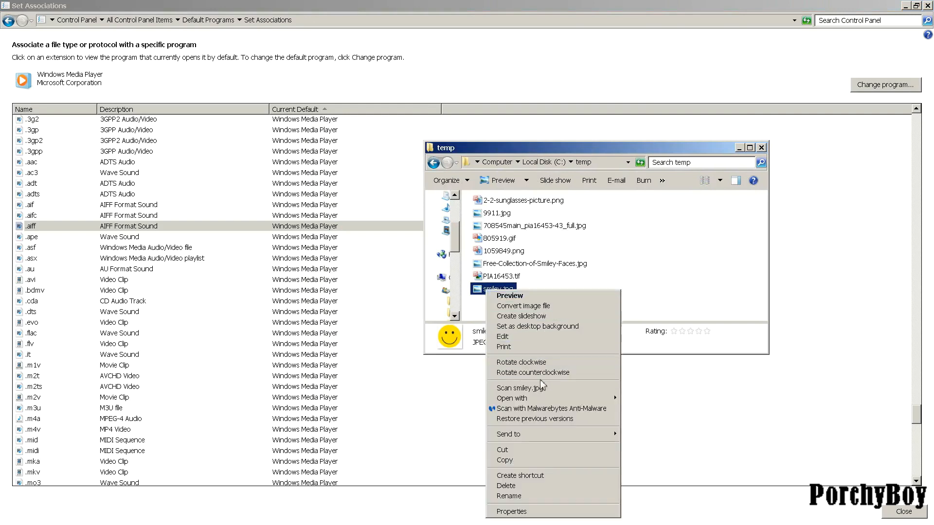
mouse_move(549, 402)
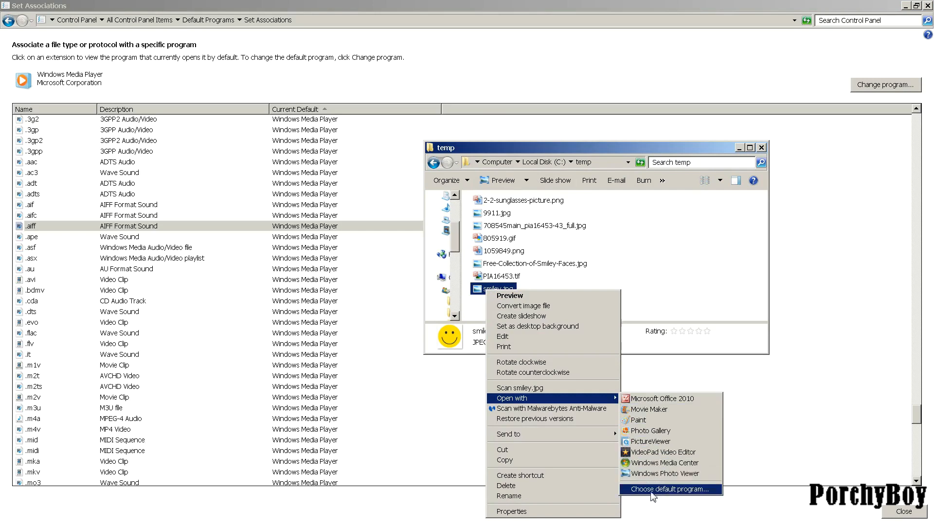
left_click(677, 490)
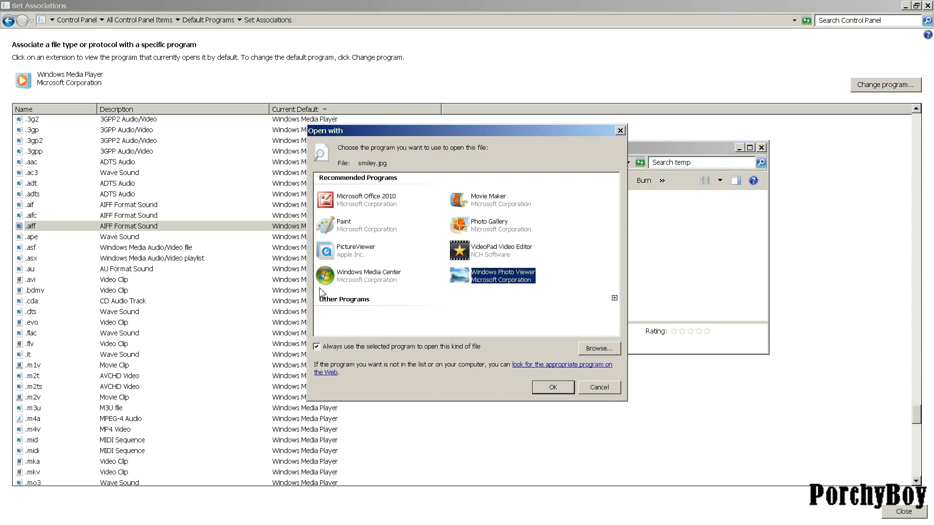
Review the recommended and other programs available for smiley.jpg and cancel without changing the default
left_click(615, 299)
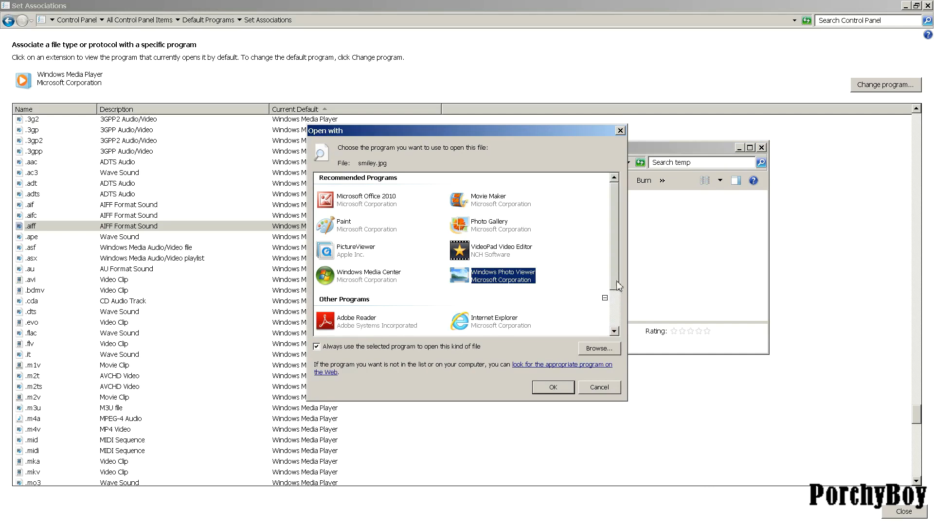
scroll(615, 297, "down", 3)
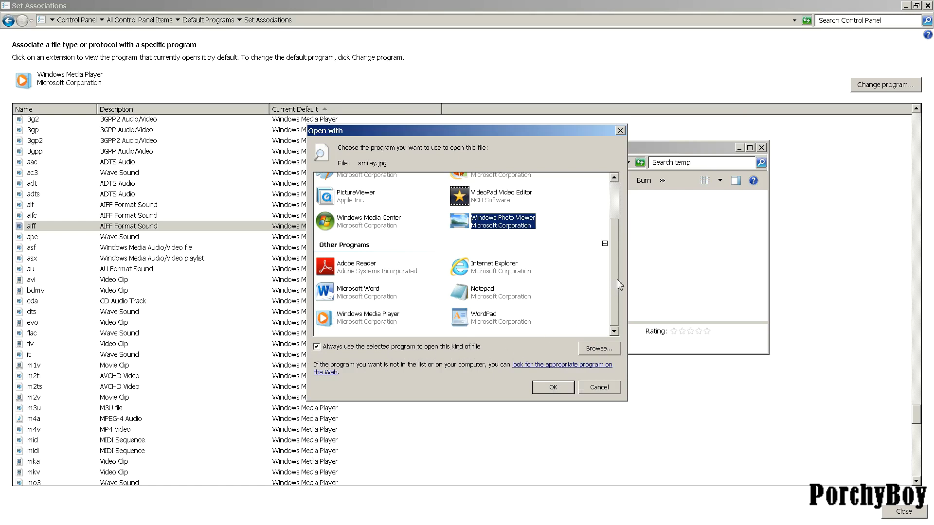
left_click_drag(616, 285, 621, 192)
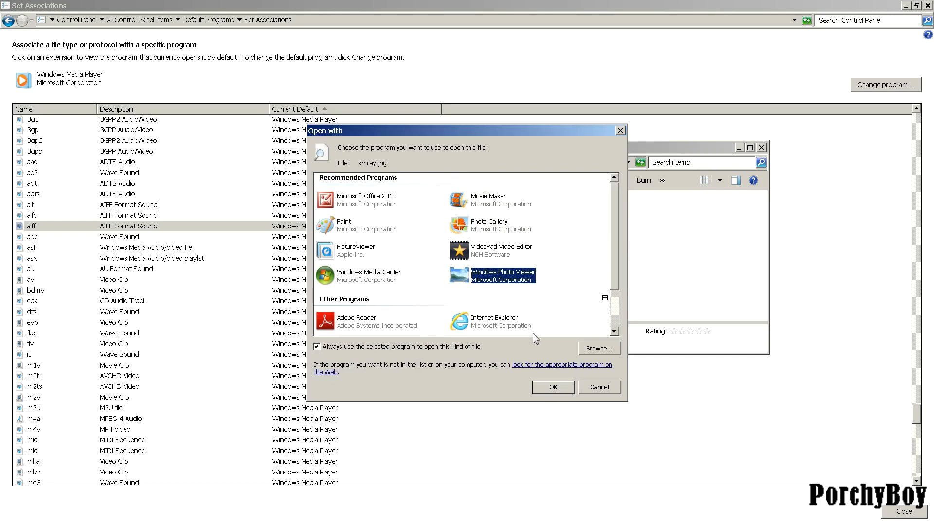
left_click(602, 388)
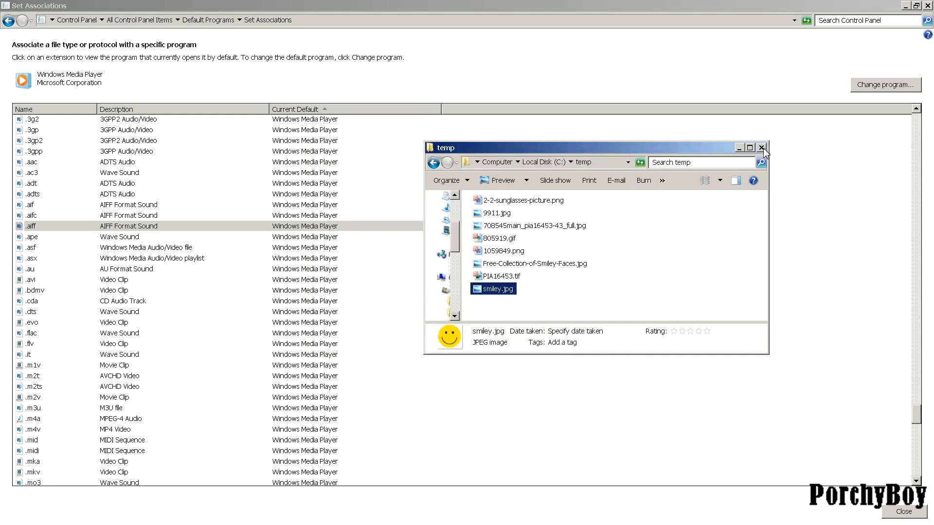
Return to the Set Associations list, view the protocol associations at its end and go back to the Default Programs page
left_click_drag(647, 147, 684, 155)
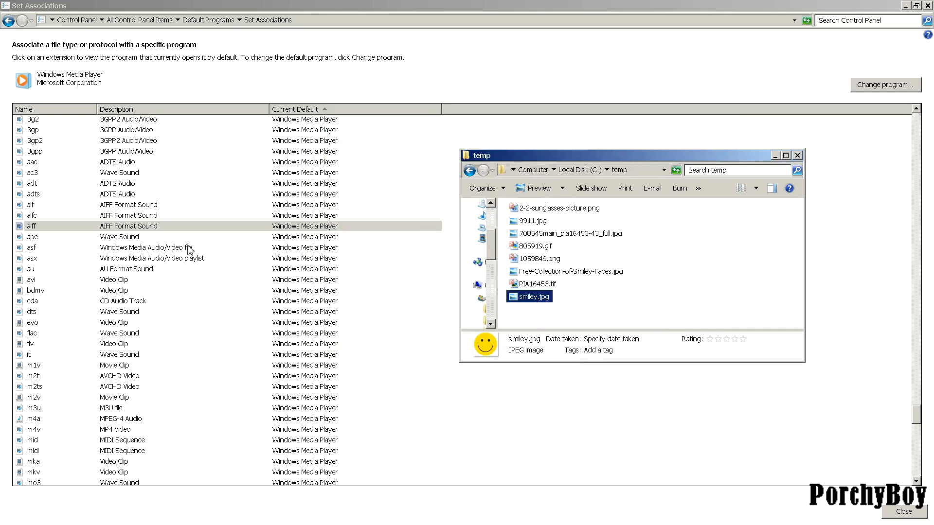
left_click(439, 9)
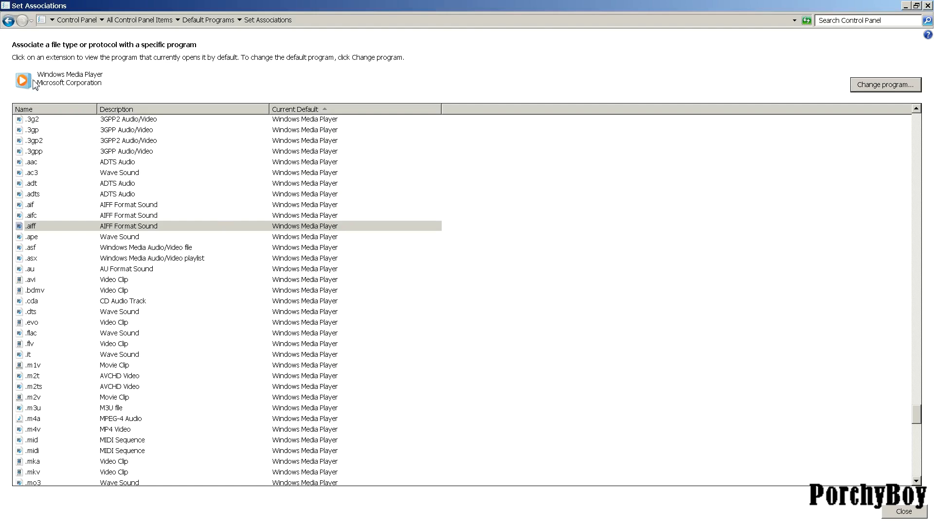
left_click_drag(916, 419, 928, 478)
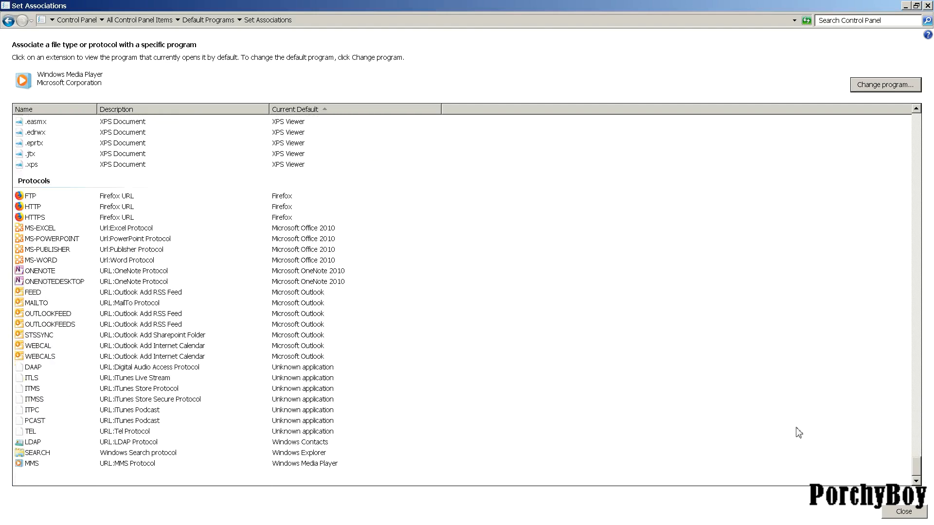
left_click(9, 20)
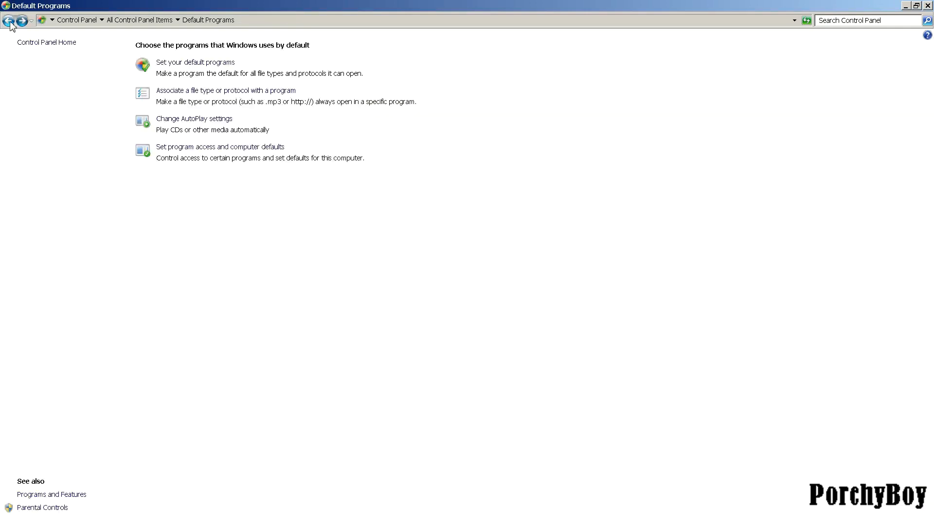
Open the program access and computer defaults settings, expand the Custom configuration and examine its default web browser options
left_click(175, 147)
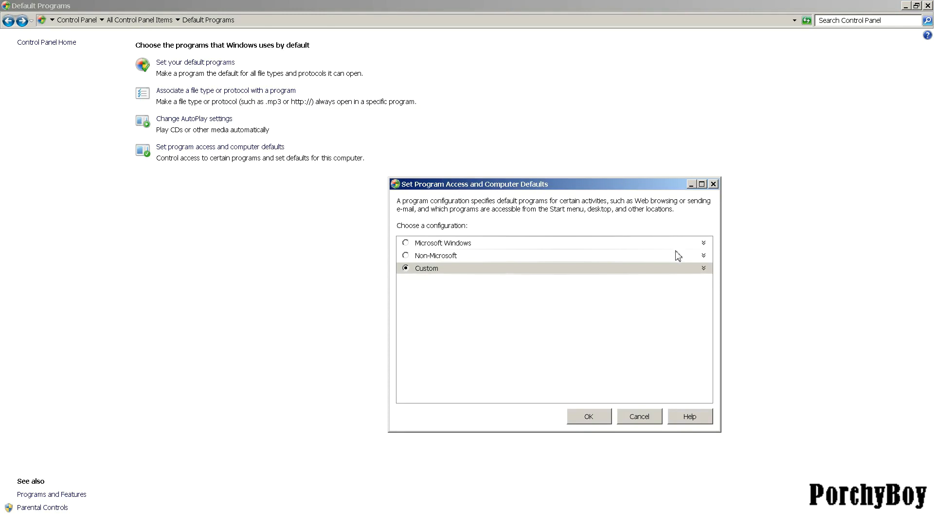
left_click(703, 268)
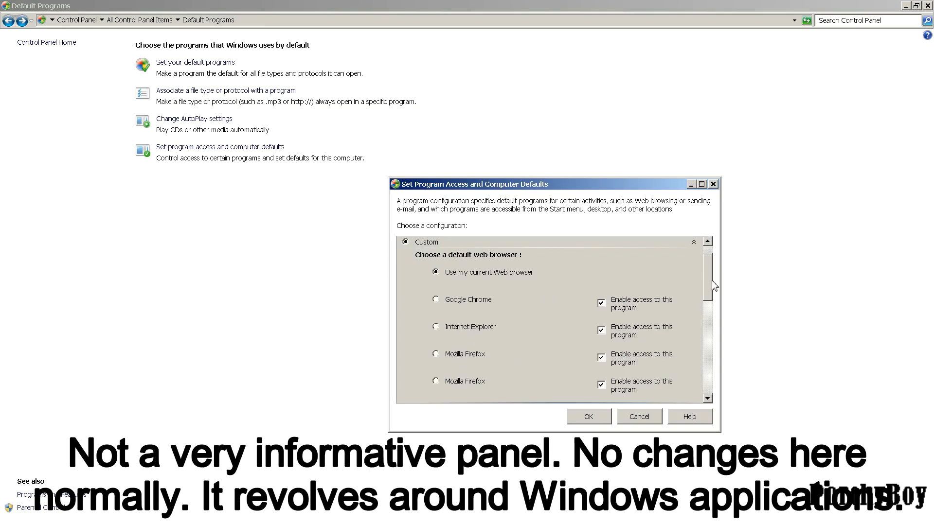
scroll(713, 286, "down", 3)
scroll(713, 288, "up", 3)
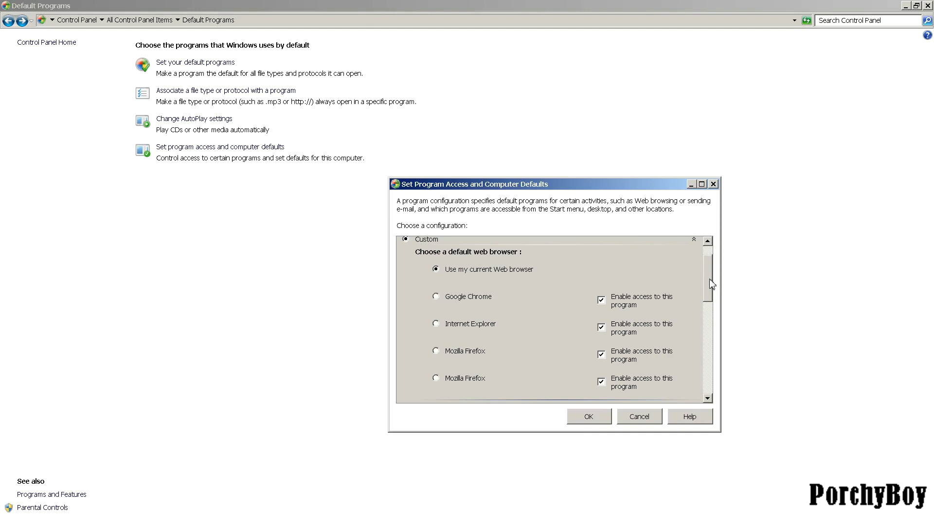
scroll(710, 285, "down", 2)
scroll(709, 280, "up", 2)
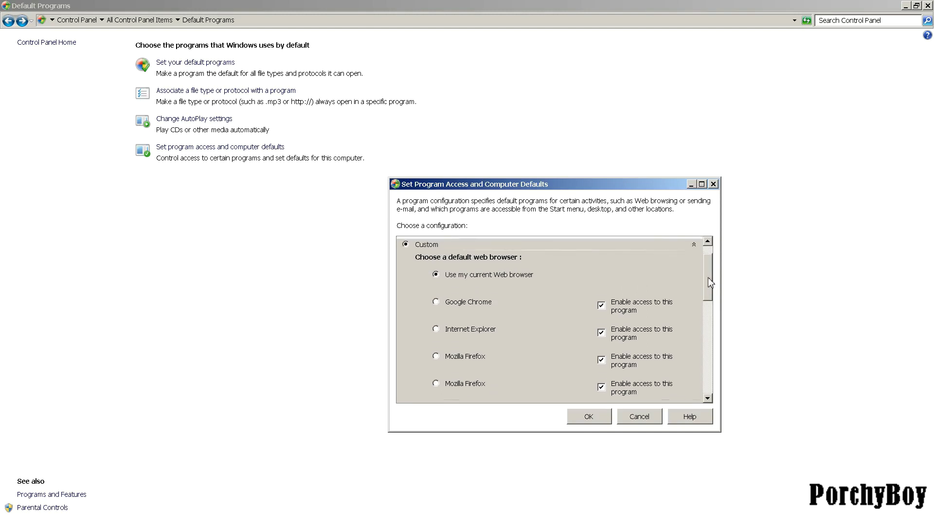
scroll(710, 281, "down", 1)
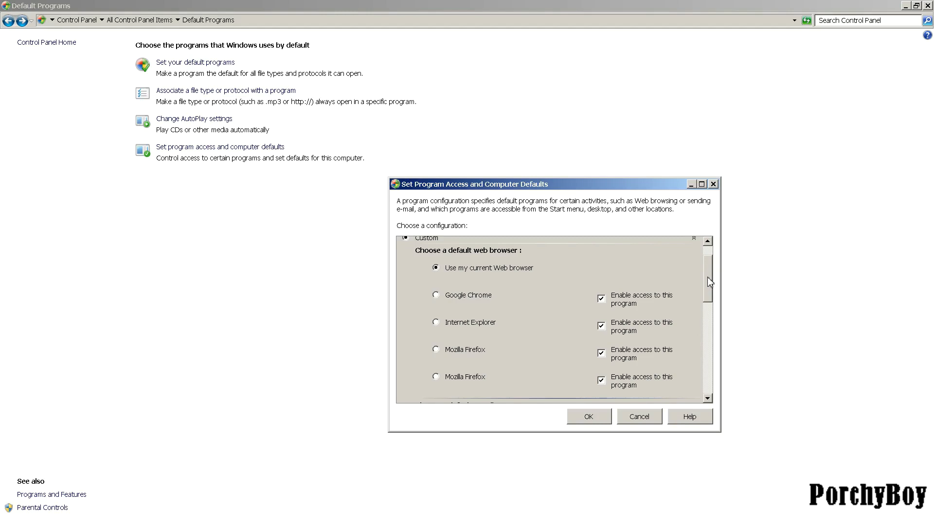
mouse_move(707, 276)
left_mouse_down()
mouse_move(709, 289)
mouse_move(708, 279)
left_mouse_up()
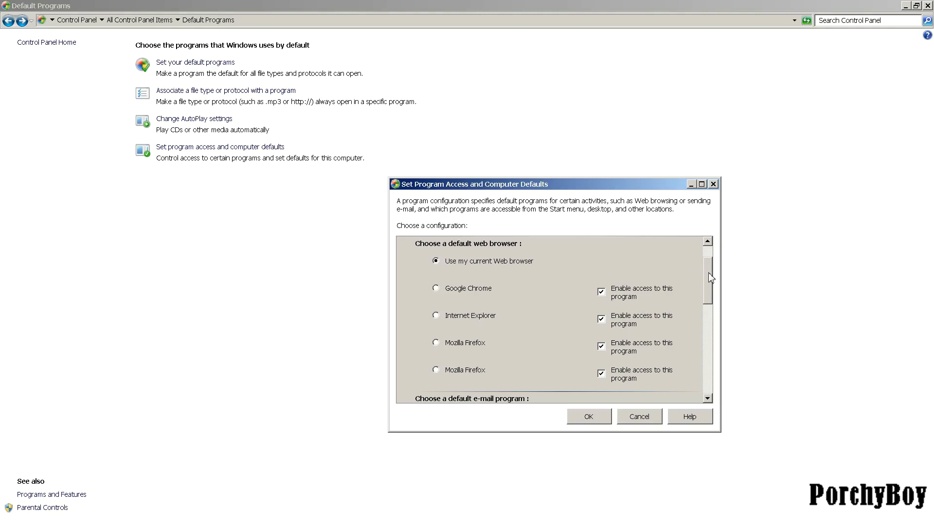
scroll(706, 265, "up", 2)
scroll(708, 261, "down", 3)
left_click_drag(707, 278, 708, 271)
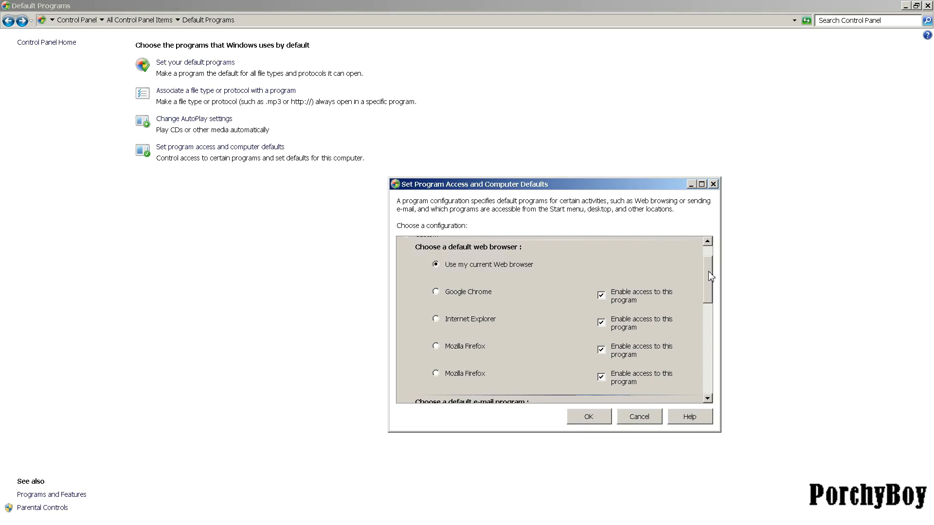
Examine the Custom configuration's default options for web browser, e-mail program, media player, instant messaging program and Java virtual machine
left_click_drag(708, 270, 708, 269)
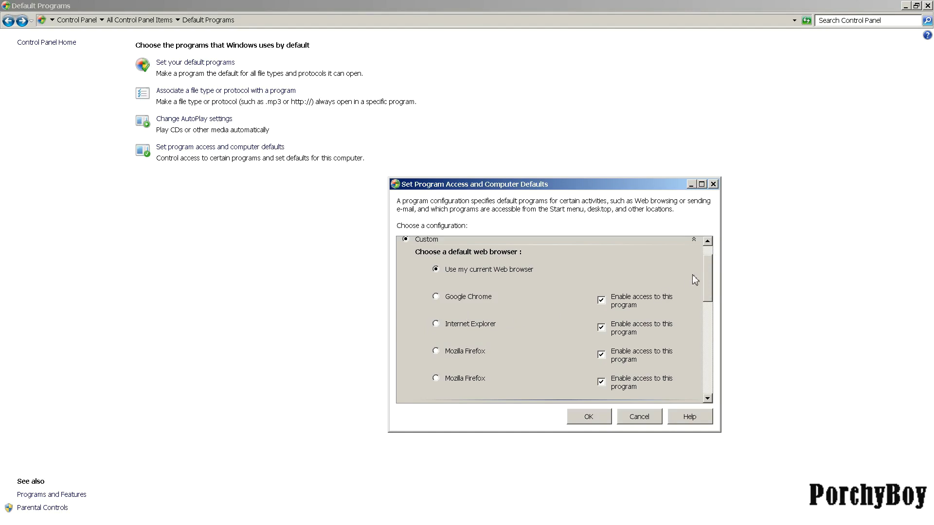
left_click_drag(708, 267, 708, 270)
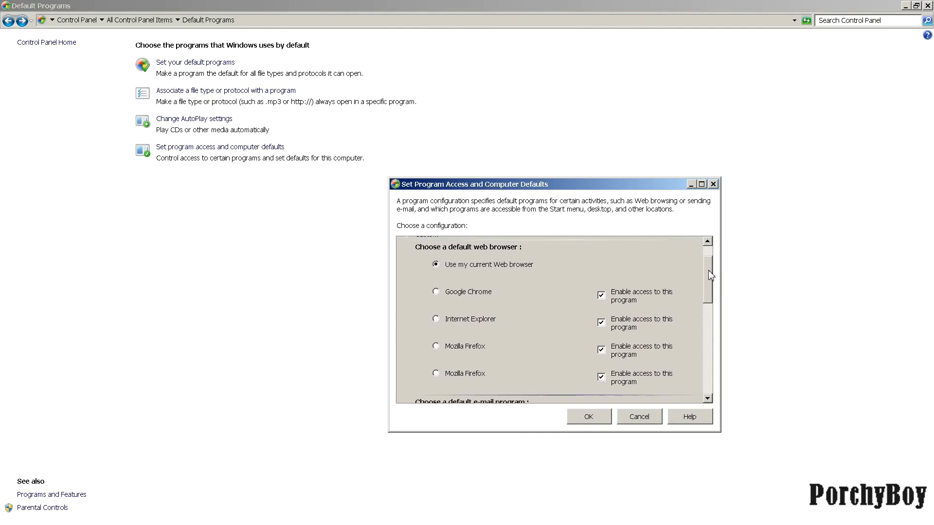
mouse_move(707, 270)
left_mouse_down()
mouse_move(709, 286)
mouse_move(711, 273)
left_mouse_up()
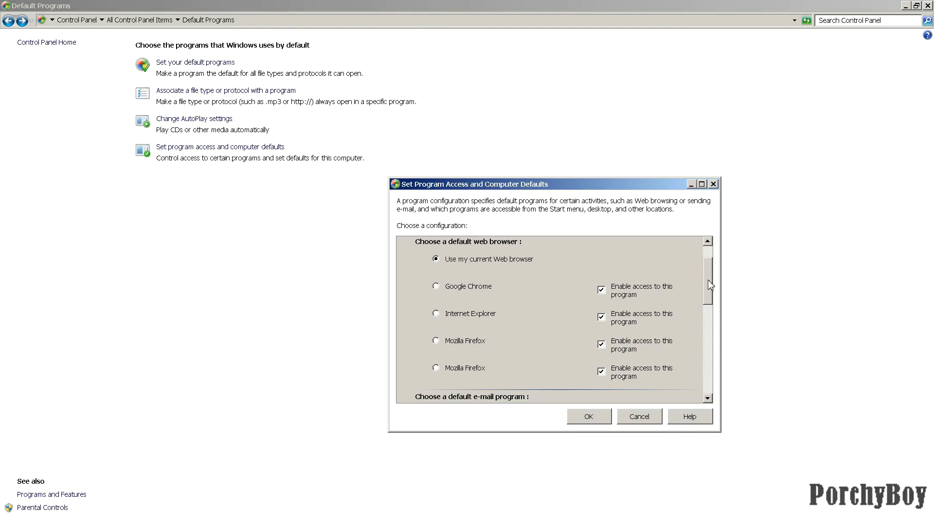
left_click_drag(708, 280, 710, 279)
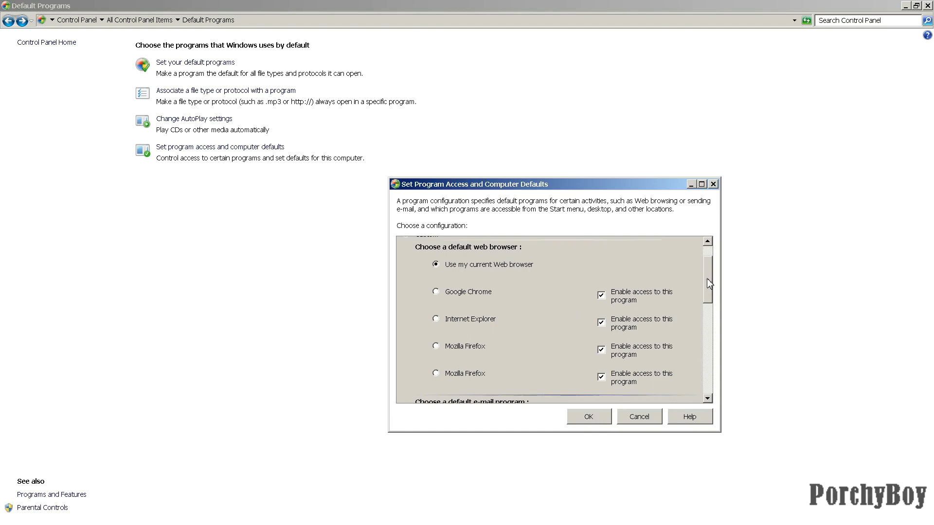
left_click_drag(707, 278, 706, 279)
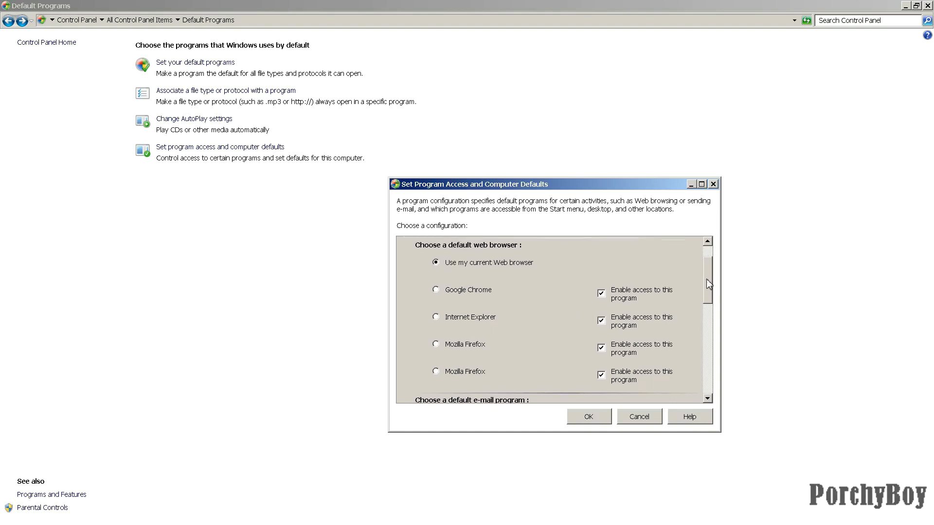
left_click_drag(707, 276, 708, 275)
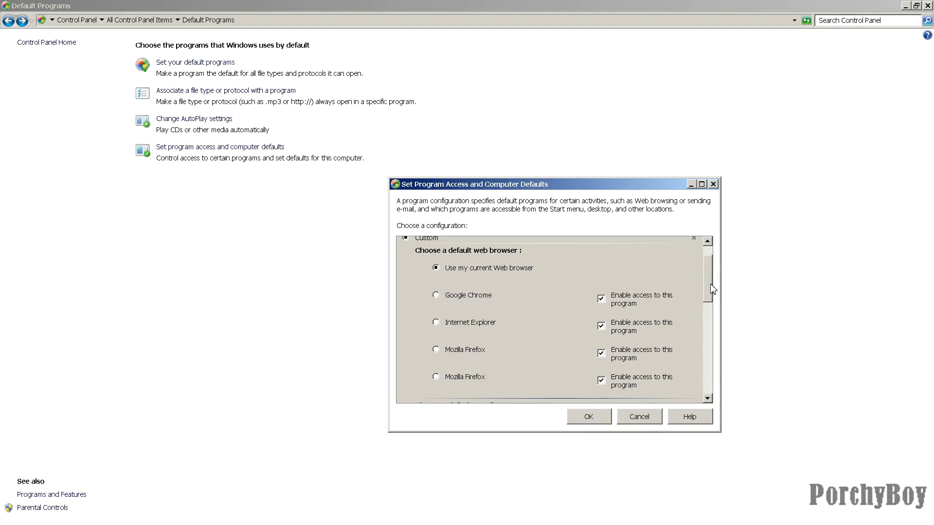
left_click_drag(710, 288, 713, 369)
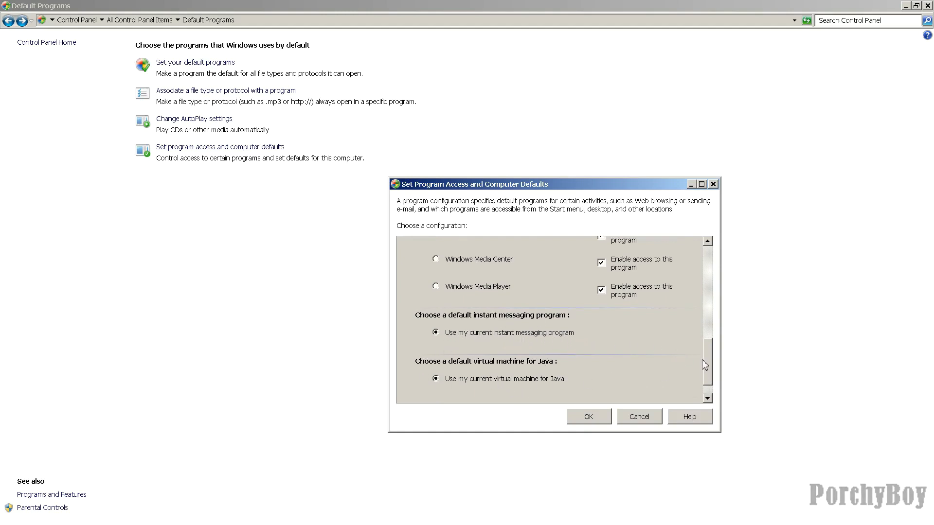
left_click_drag(715, 372, 714, 348)
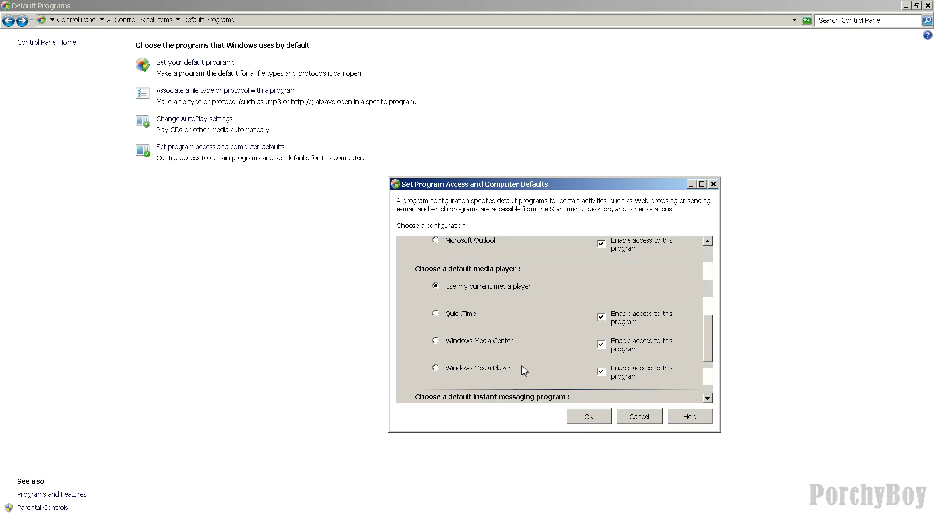
left_click_drag(713, 343, 713, 300)
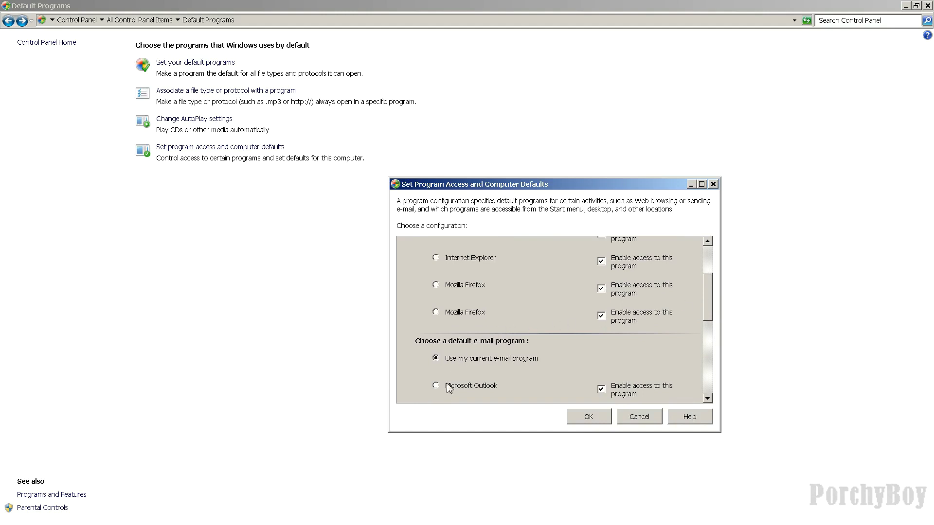
left_click_drag(708, 301, 710, 253)
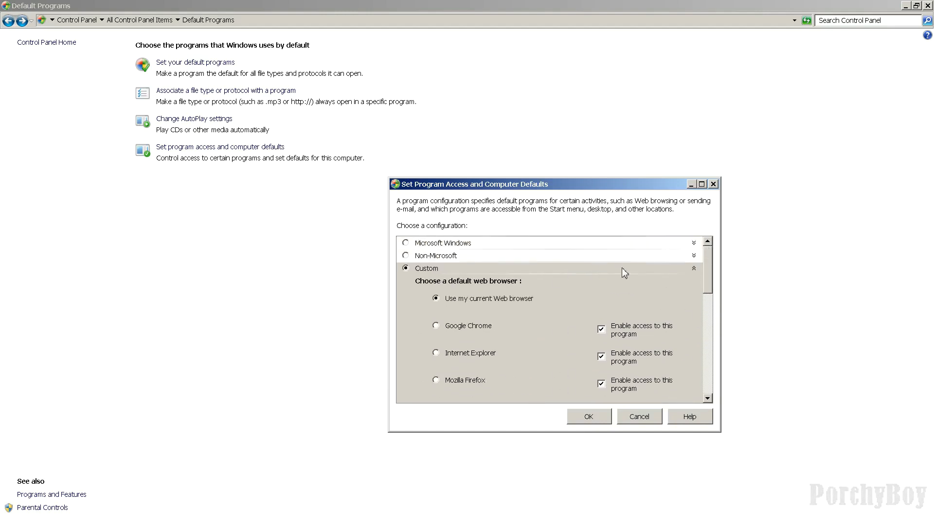
Collapse the Custom configuration, expand Microsoft Windows to review its default programs and collapse it again
left_click(695, 271)
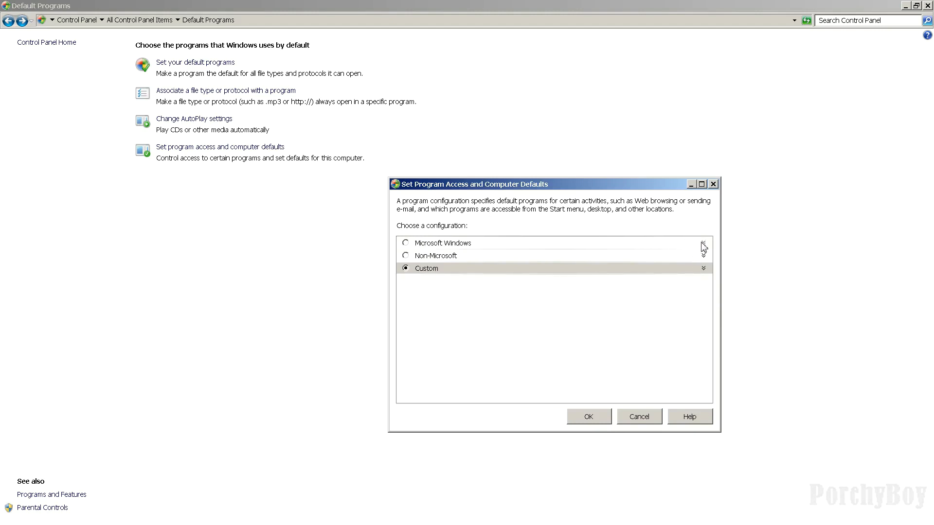
left_click(703, 243)
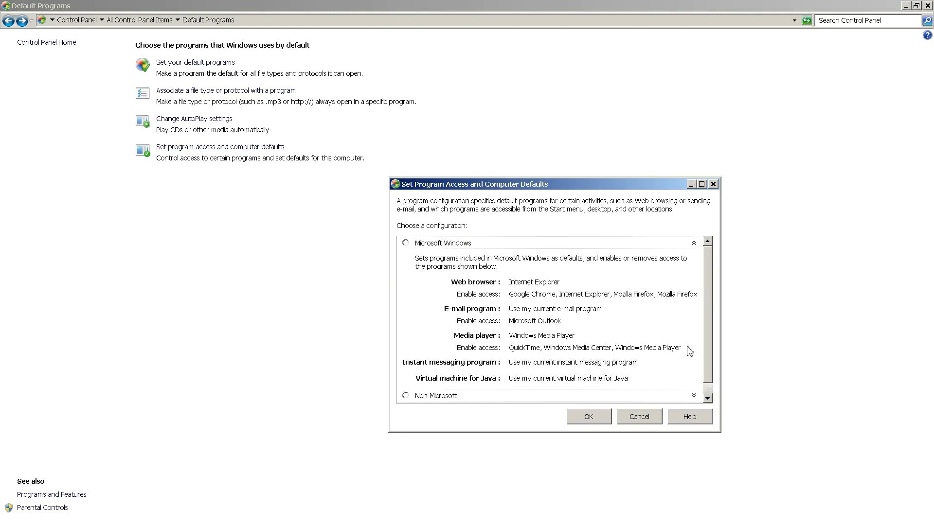
mouse_move(705, 325)
left_mouse_down()
mouse_move(707, 334)
mouse_move(712, 323)
left_mouse_up()
left_click(694, 242)
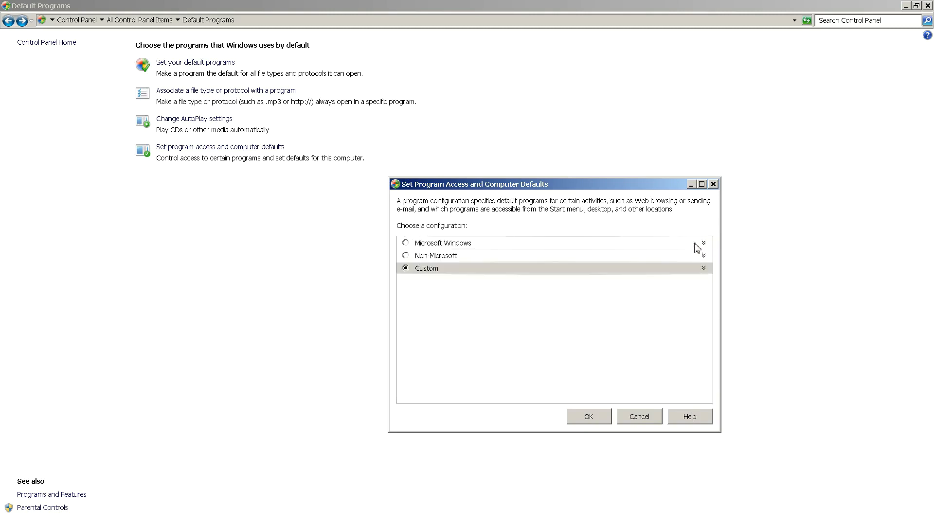
Select the Non-Microsoft configuration, review its default web browser choices and other program settings, and cancel without saving
left_click(426, 258)
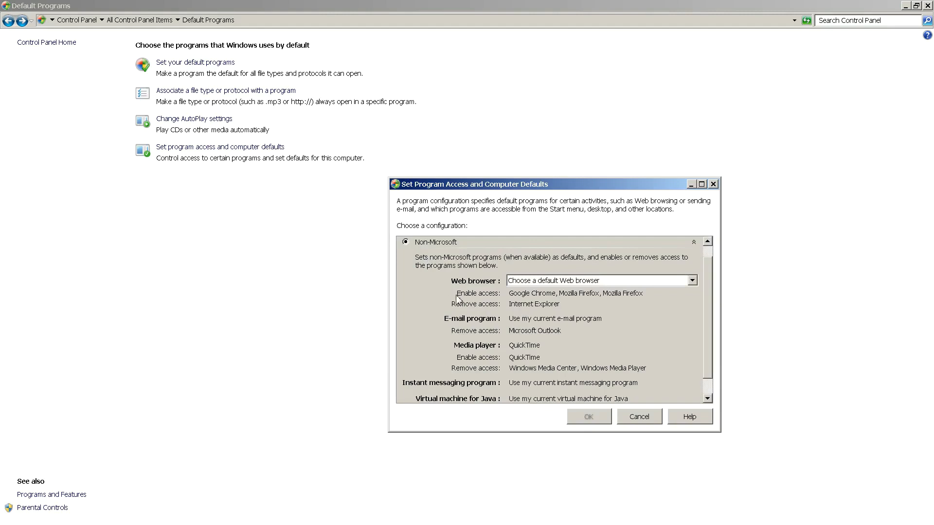
left_click(692, 281)
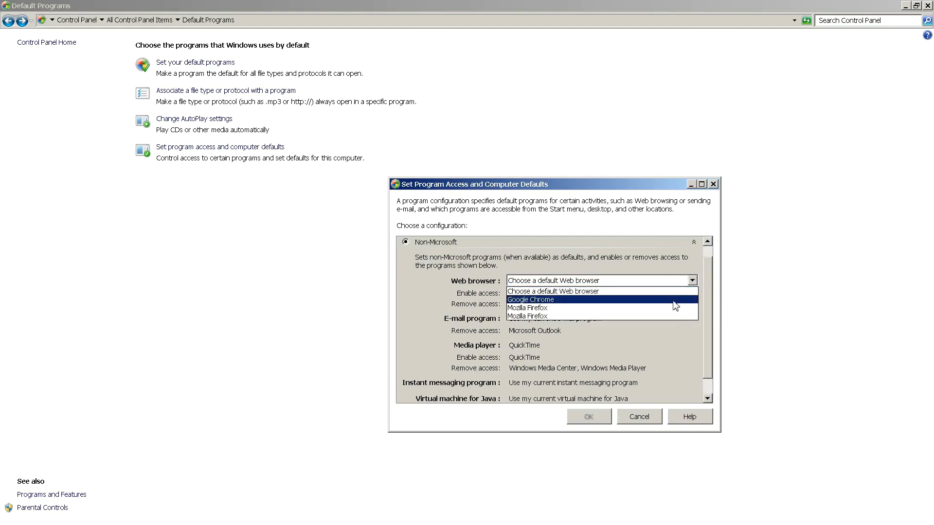
left_click(647, 265)
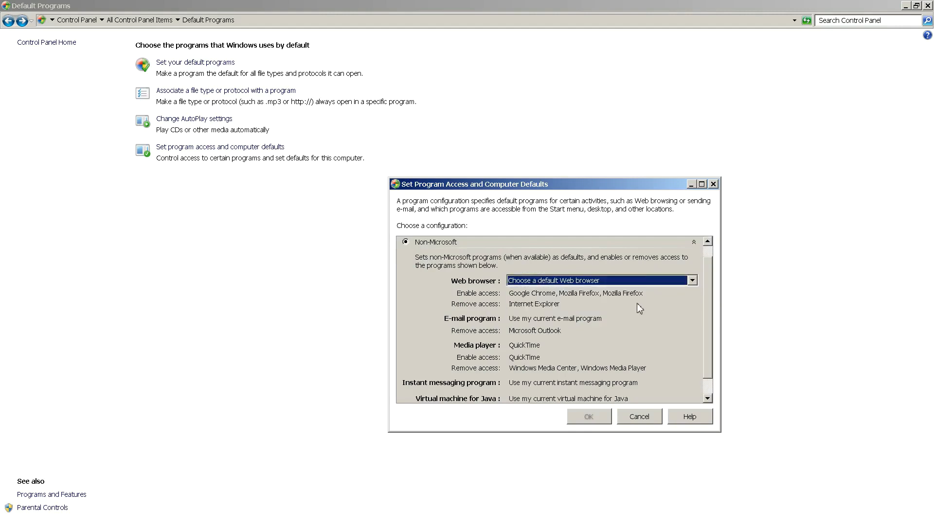
scroll(707, 307, "up", 1)
scroll(708, 321, "down", 2)
scroll(705, 331, "up", 1)
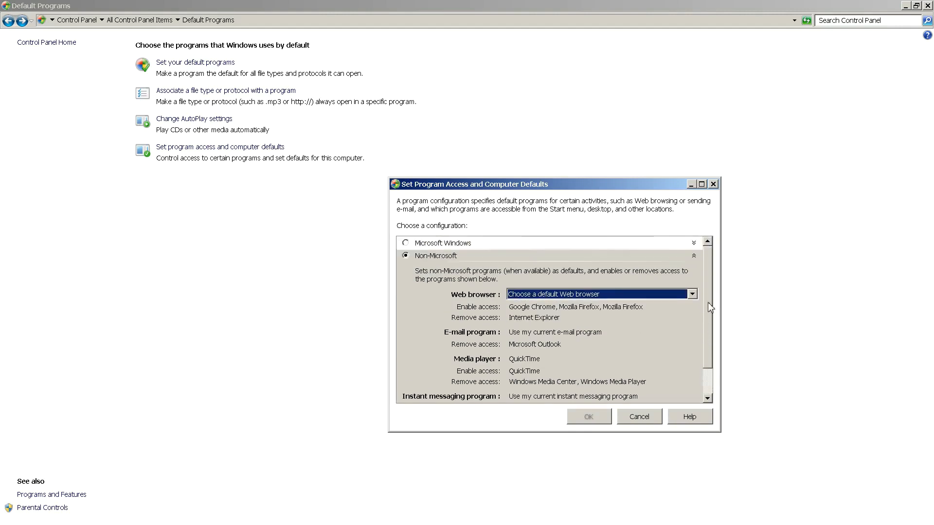
left_click(639, 418)
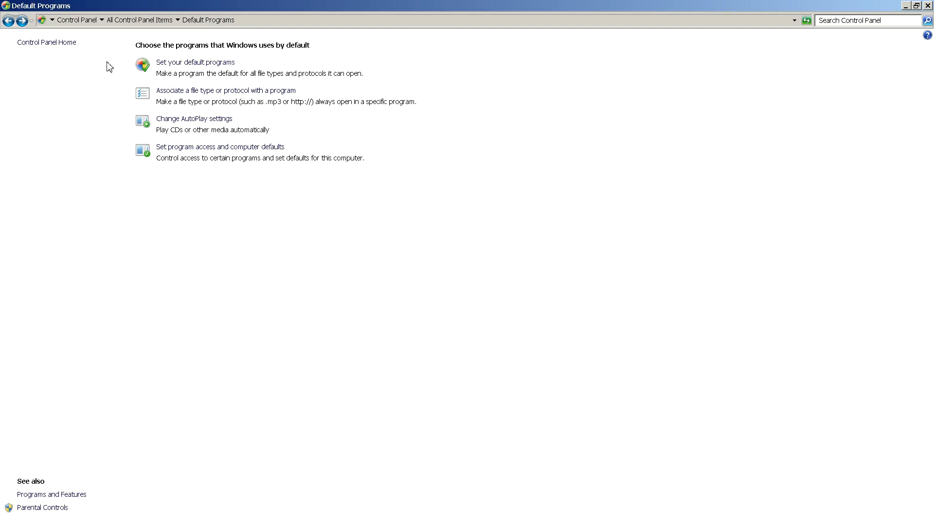
Go back to All Control Panel Items, minimize it, and view the default program chooser for smiley.jpg without changing anything
left_click(8, 20)
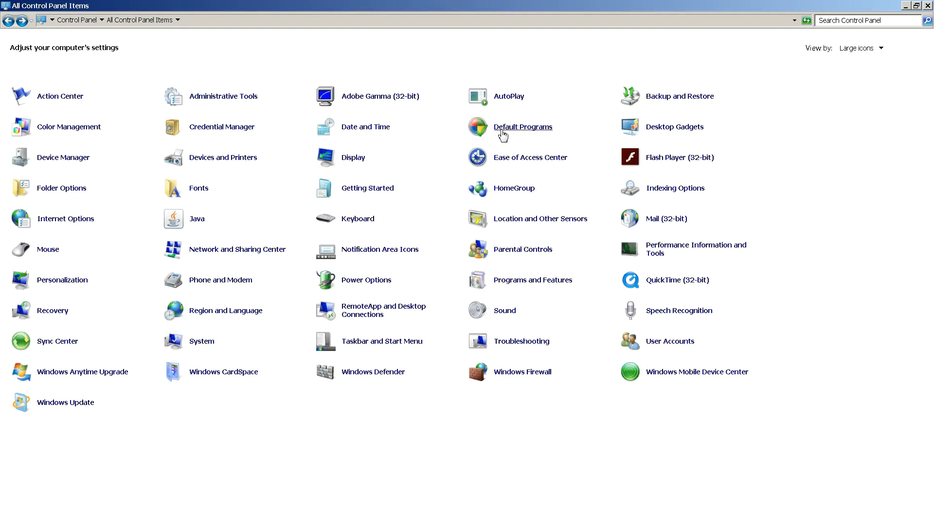
left_click(905, 6)
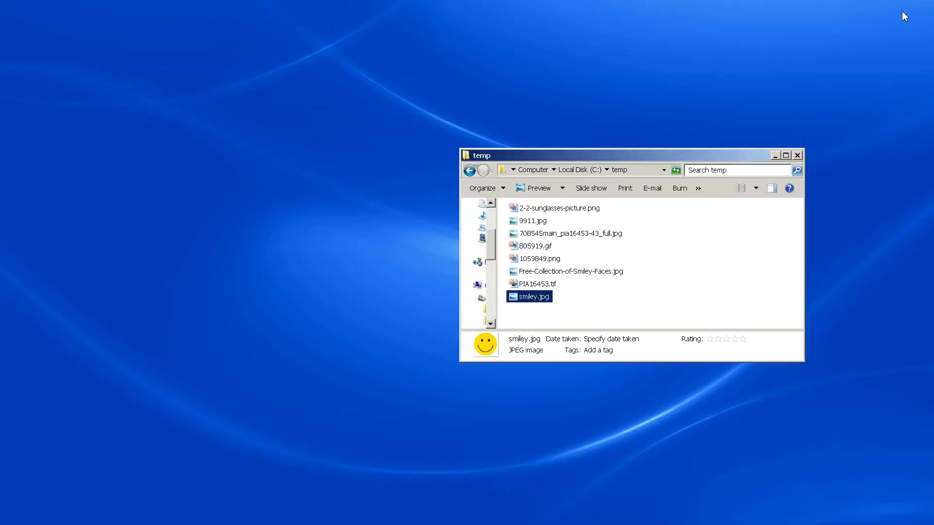
right_click(527, 297)
mouse_move(582, 403)
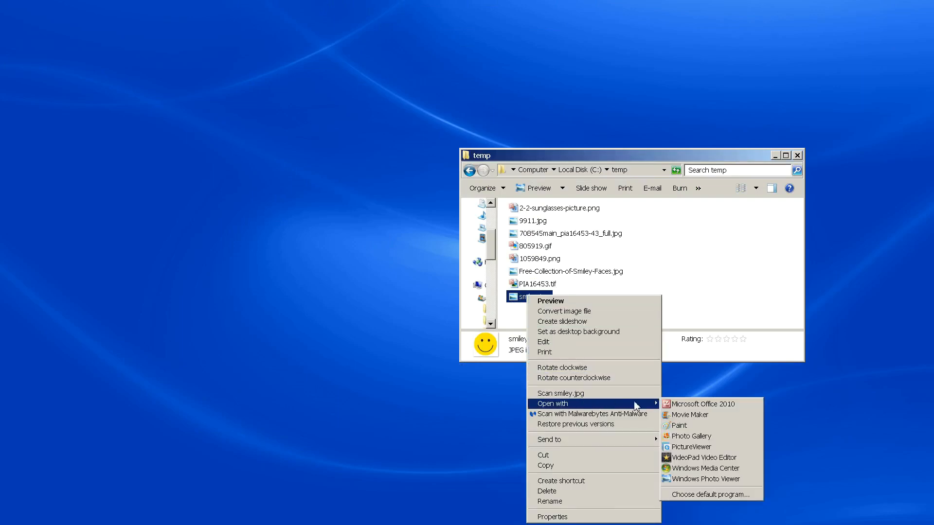
left_click(686, 495)
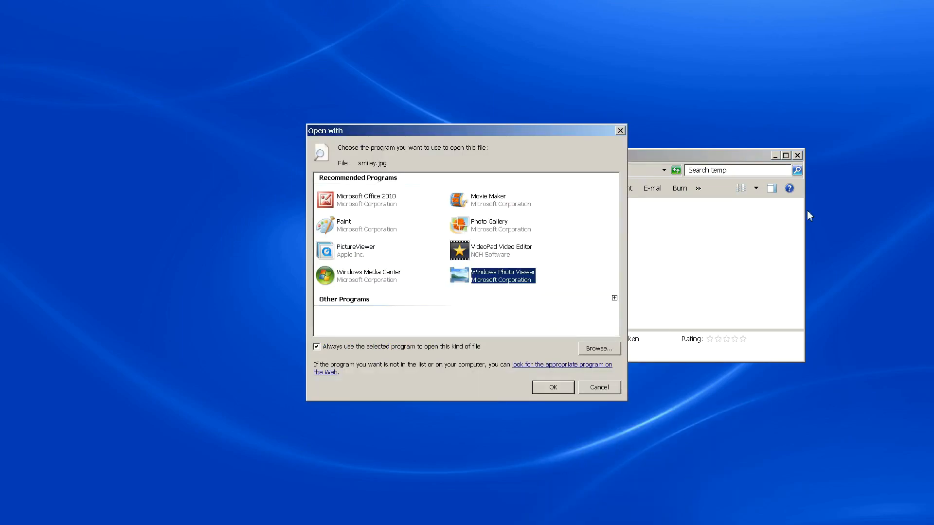
left_click(591, 389)
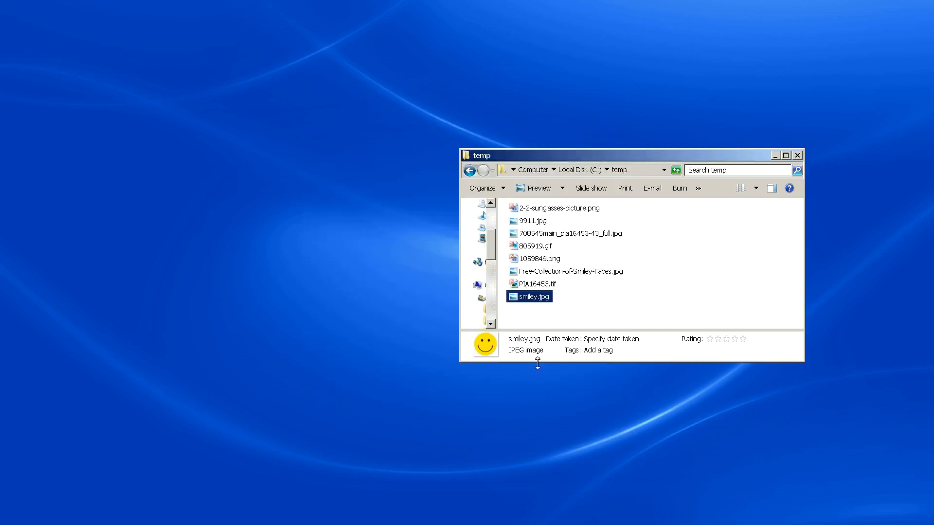
Reposition the temp folder window, open 2-2-sunglasses-picture.png with Paint and close Paint without editing the image
left_click_drag(537, 364, 536, 362)
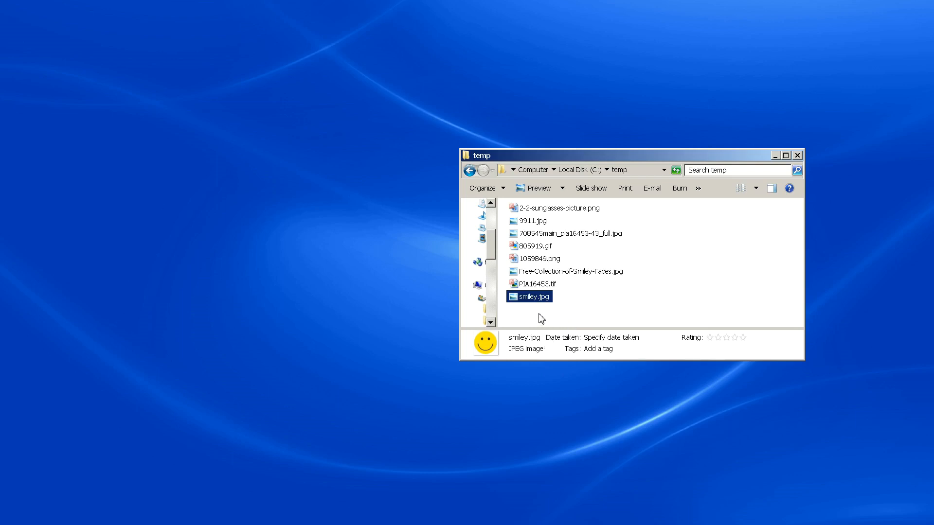
left_click_drag(580, 154, 525, 145)
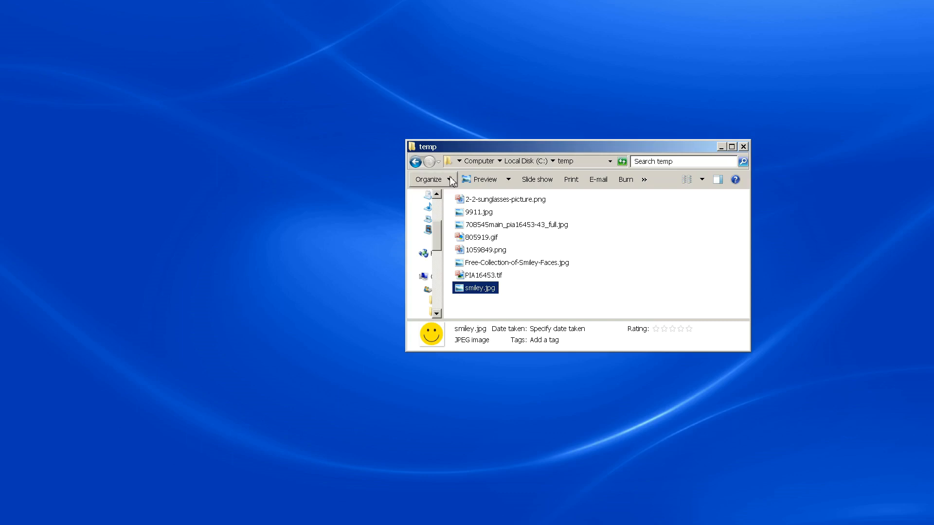
right_click(497, 201)
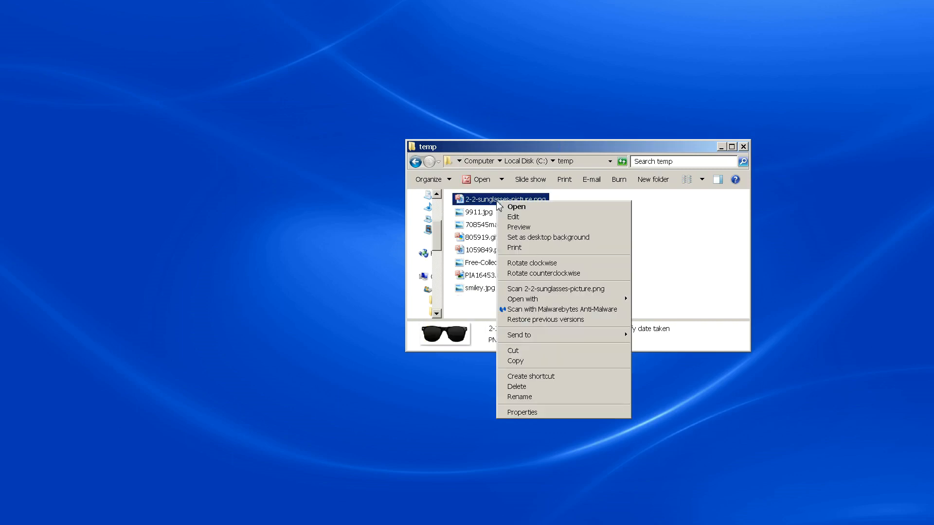
mouse_move(537, 303)
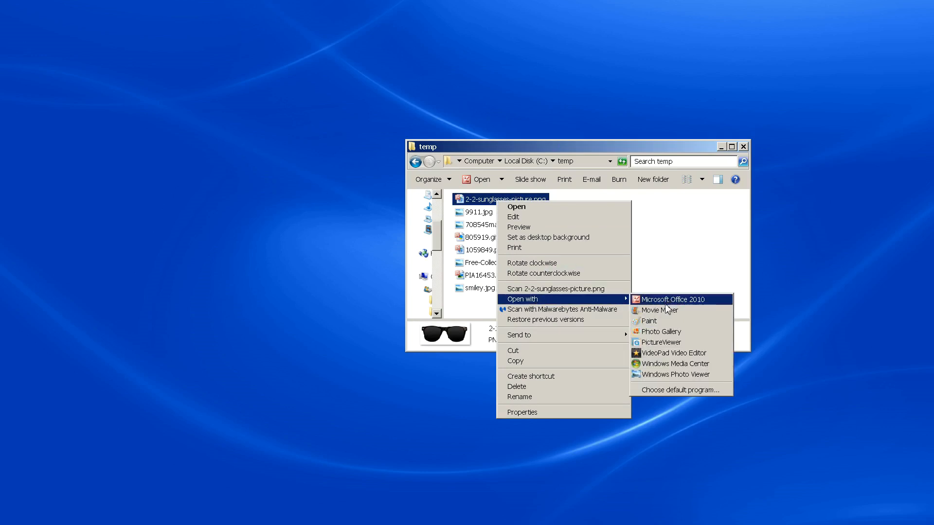
left_click(665, 320)
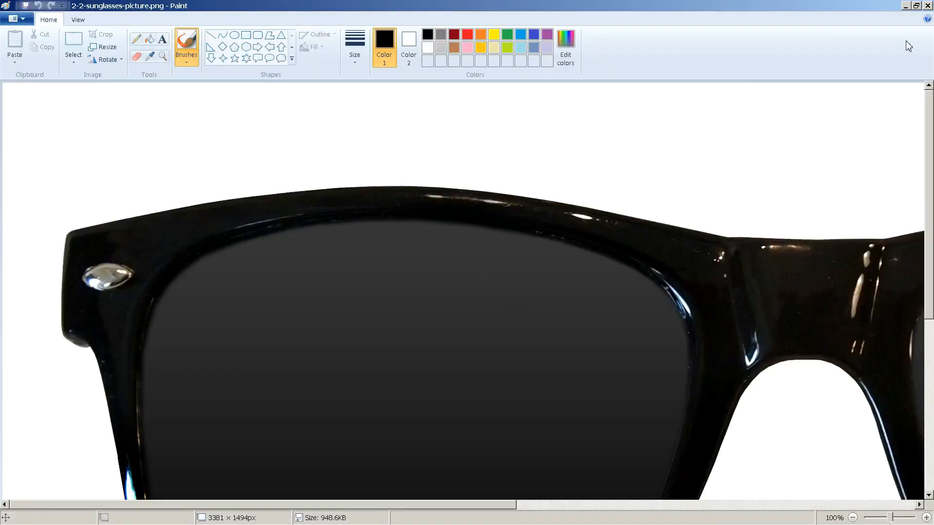
left_click(927, 7)
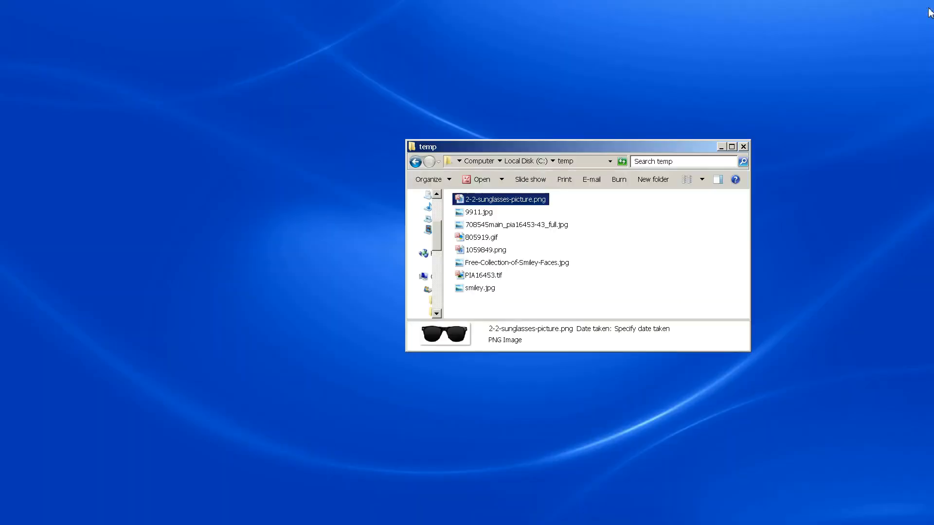
Show the Open with option for smiley.jpg in the temp folder and dismiss it without choosing a program
right_click(480, 290)
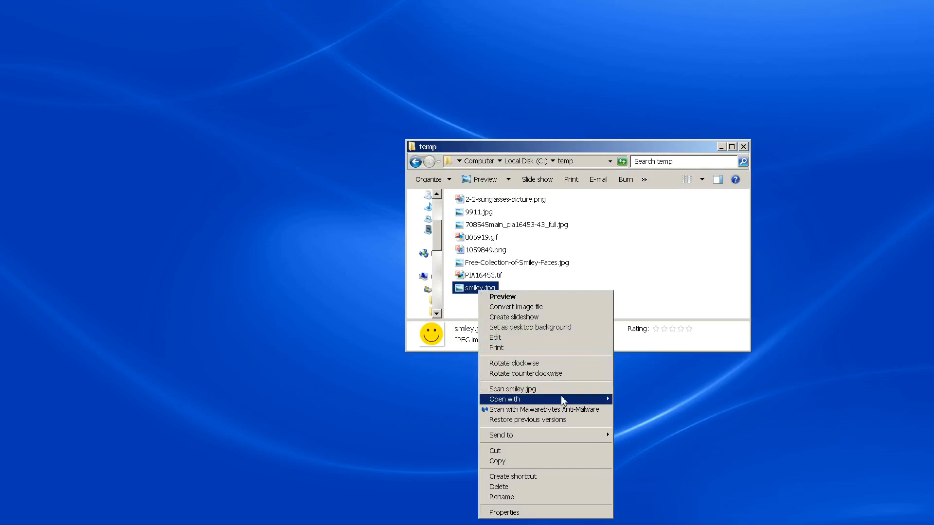
mouse_move(563, 399)
left_click(637, 431)
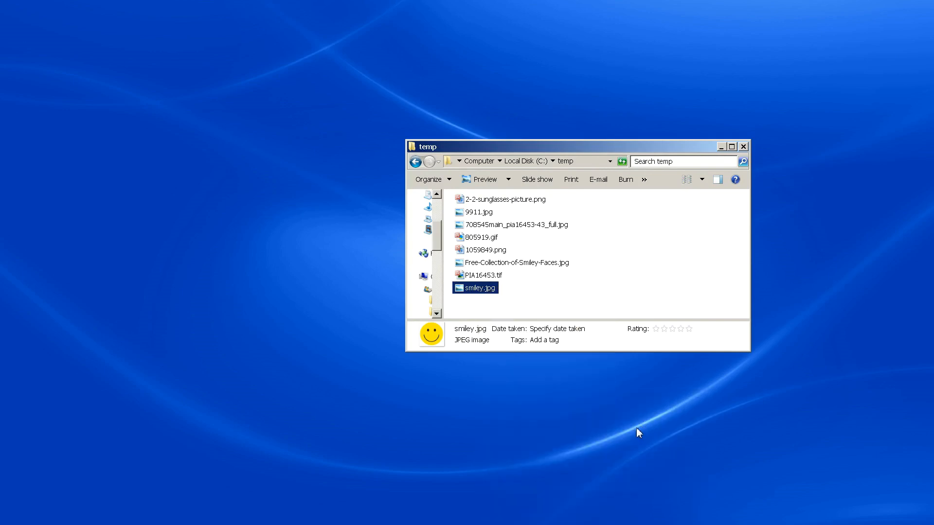